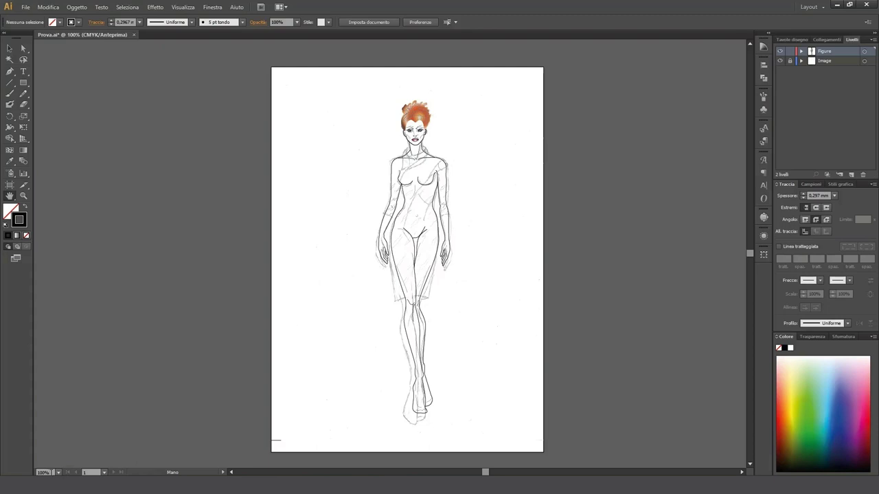
# Zoom the view to 250% and bring the figure's torso into view
pyautogui.click(43, 472)
pyautogui.write('25')
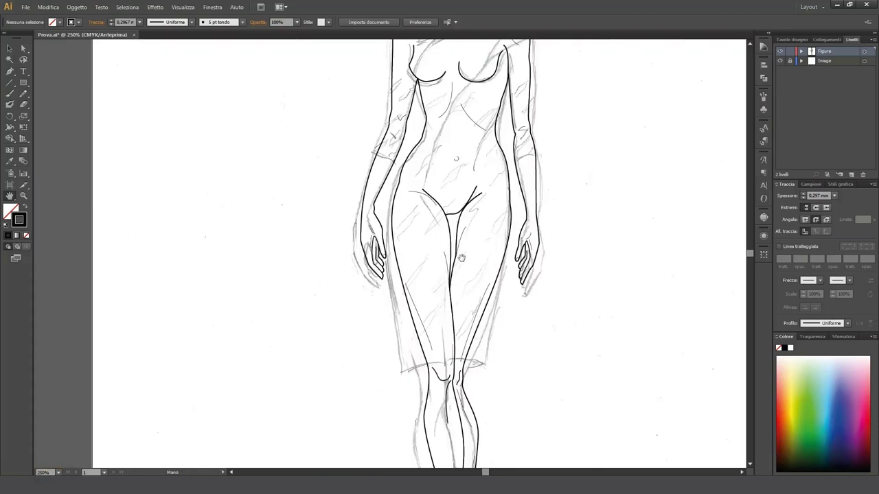
pyautogui.moveTo(460, 268)
pyautogui.mouseDown()
pyautogui.moveTo(456, 350)
pyautogui.moveTo(460, 333)
pyautogui.mouseUp()
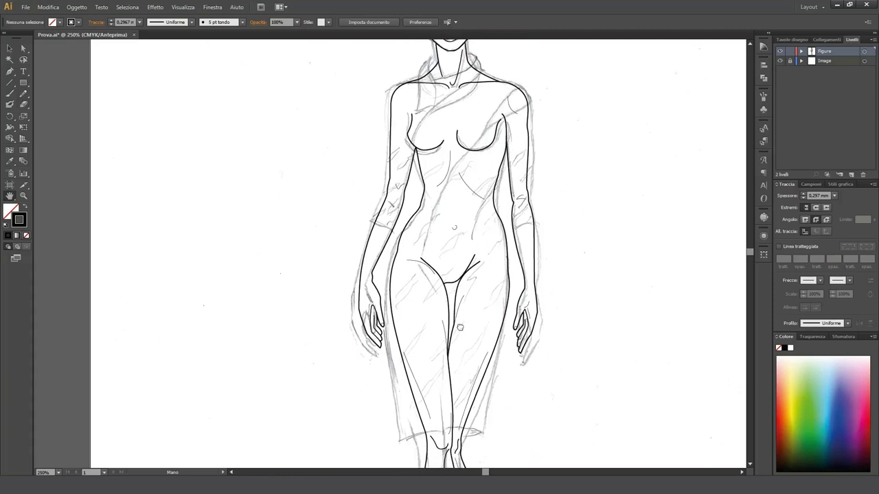
# Add a new layer named Dress and lock the Figure sketch layer
pyautogui.click(852, 176)
pyautogui.click(789, 61)
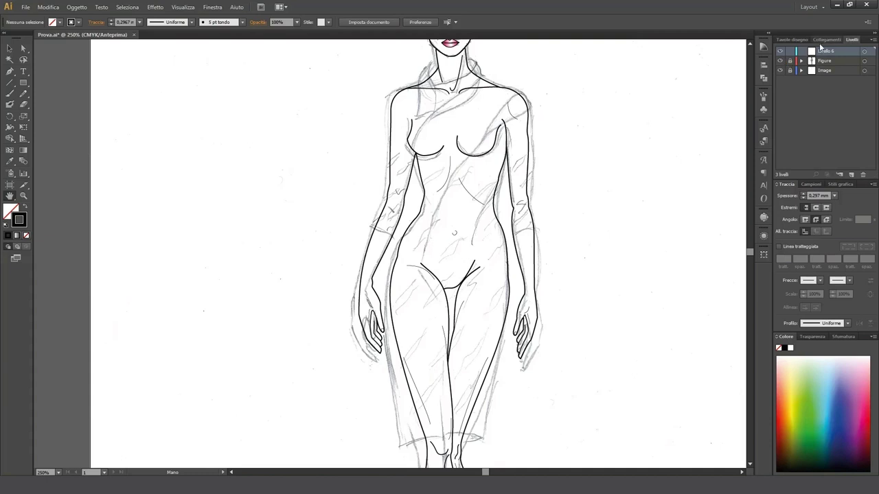
pyautogui.doubleClick(824, 52)
pyautogui.write('Or')
pyautogui.press('Return')
# Create two sublayers inside Dress named Out and Det
pyautogui.click(838, 175)
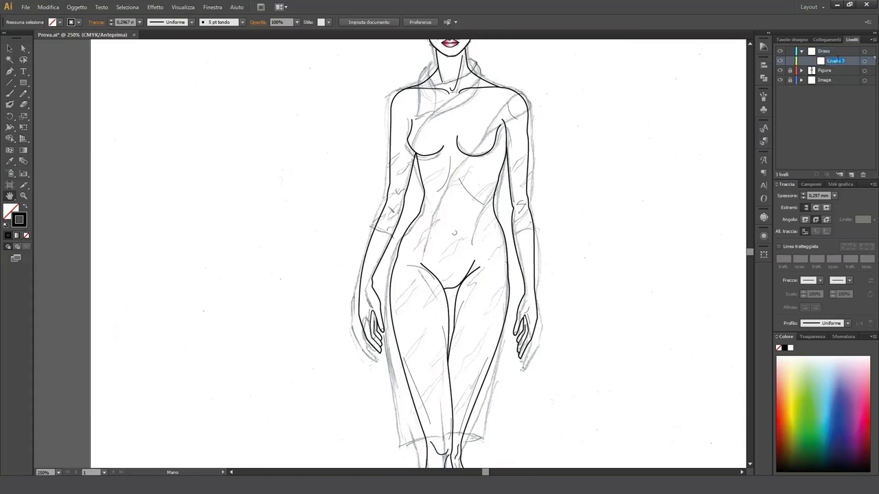
pyautogui.write('Ol')
pyautogui.press('Return')
pyautogui.click(840, 51)
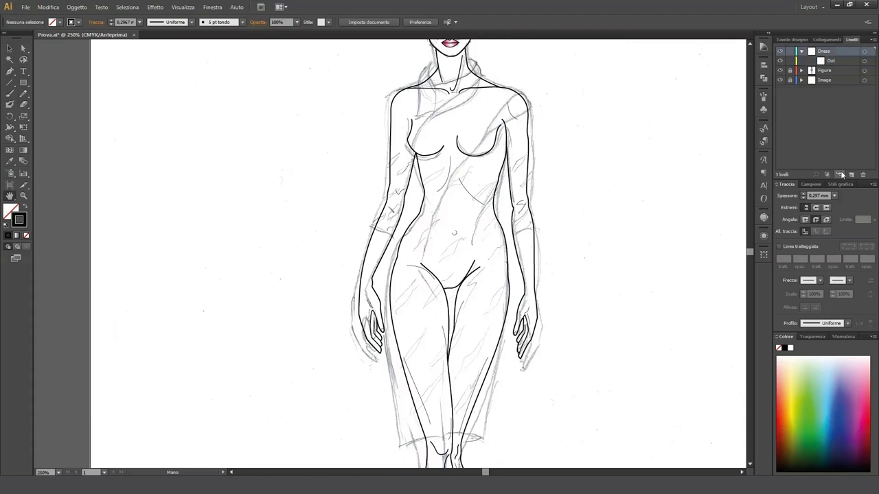
pyautogui.click(839, 175)
pyautogui.doubleClick(835, 61)
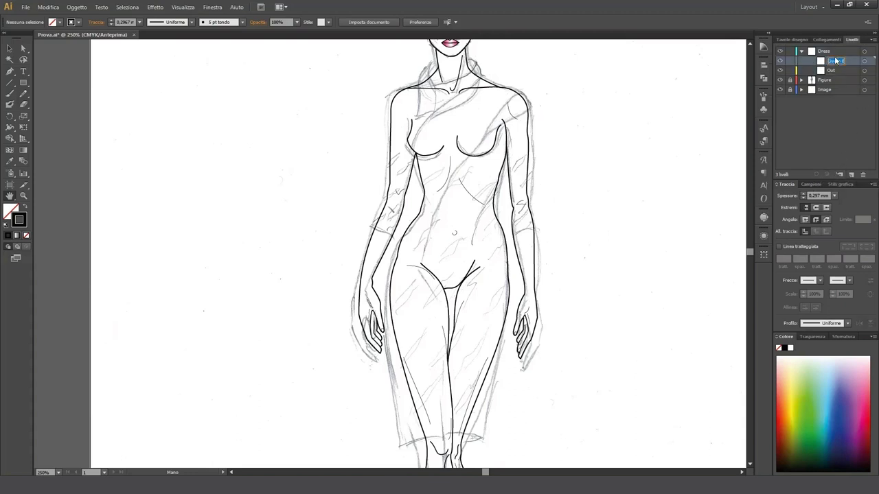
pyautogui.write('Det')
pyautogui.press('Return')
# Give the Out sublayer a custom blue layer colour in Layer Options
pyautogui.click(860, 71)
pyautogui.click(865, 70)
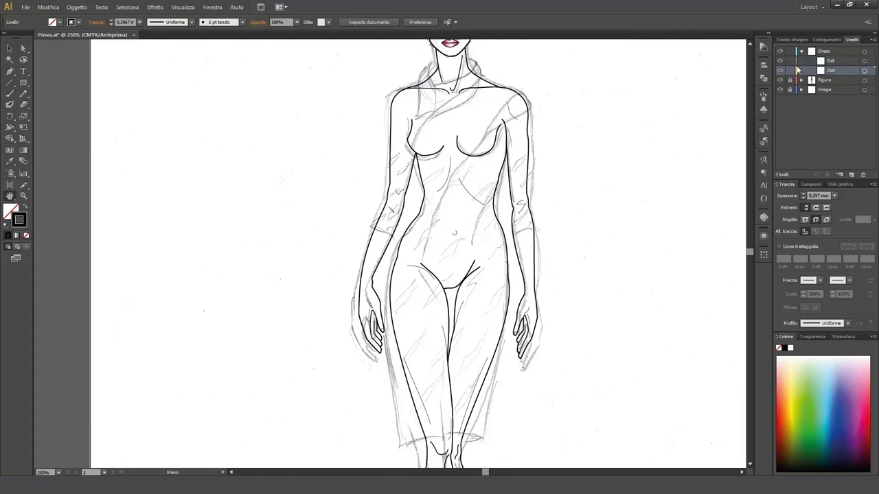
pyautogui.doubleClick(845, 71)
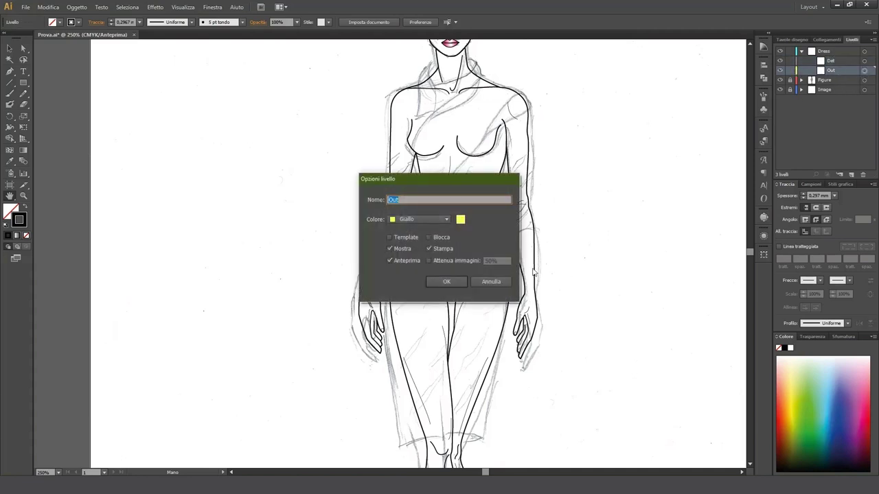
pyautogui.click(460, 220)
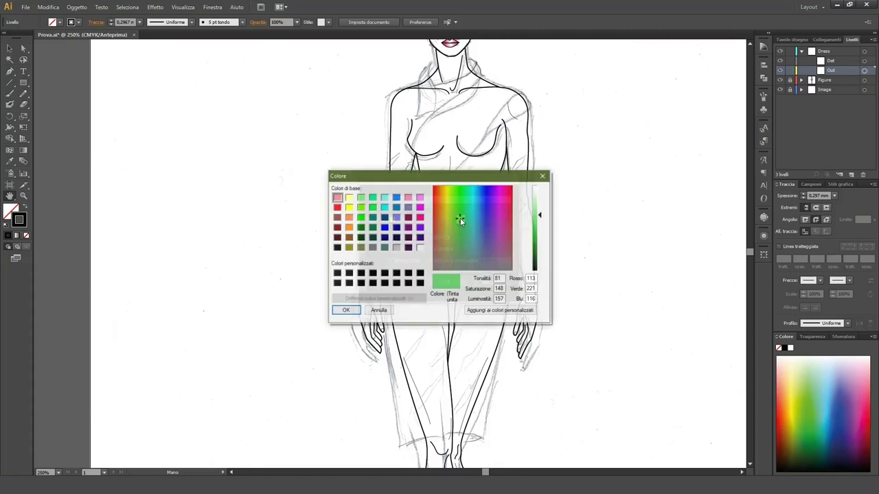
pyautogui.click(383, 228)
pyautogui.click(345, 310)
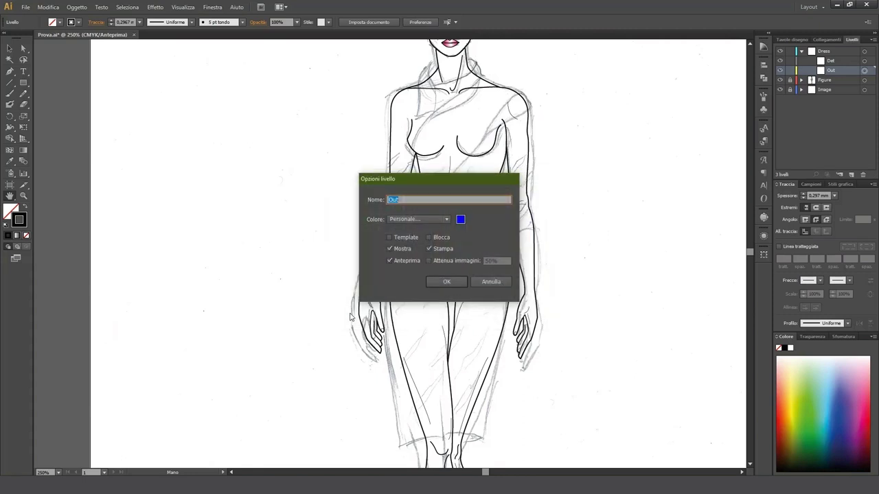
pyautogui.click(450, 281)
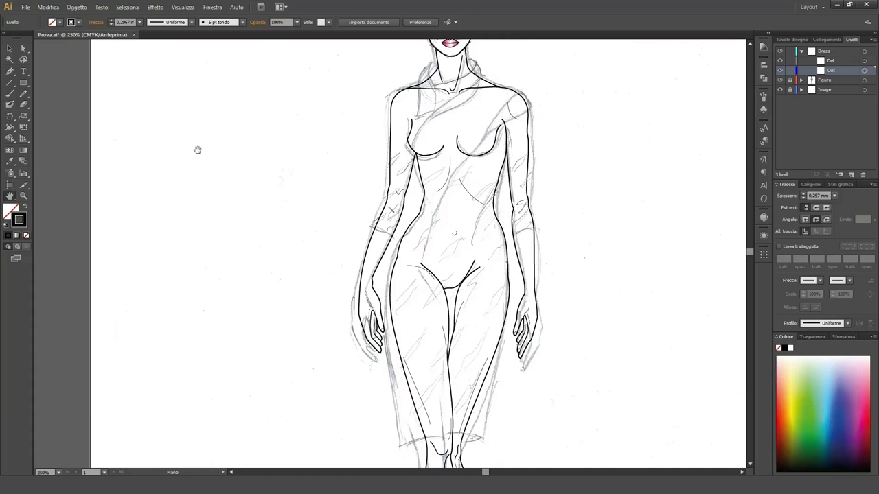
# Switch to the Pen tool with a black stroke, no fill and 0.35 mm stroke weight
pyautogui.press('p')
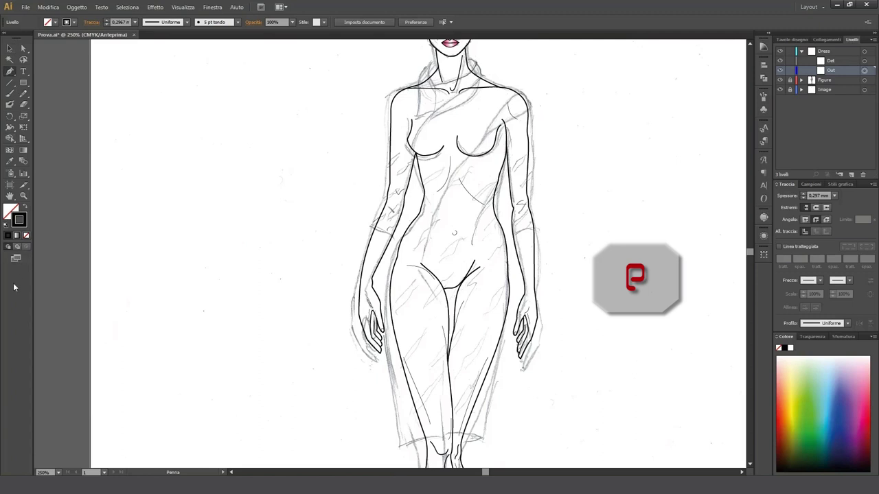
pyautogui.doubleClick(24, 224)
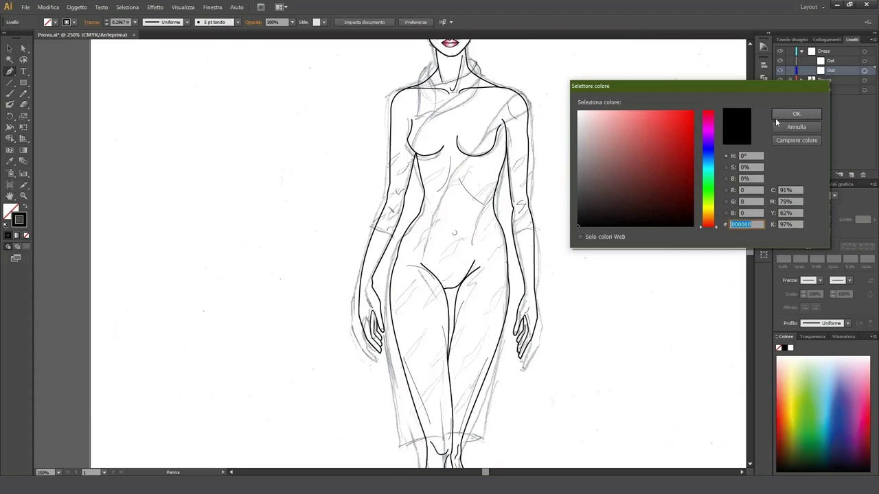
pyautogui.click(794, 115)
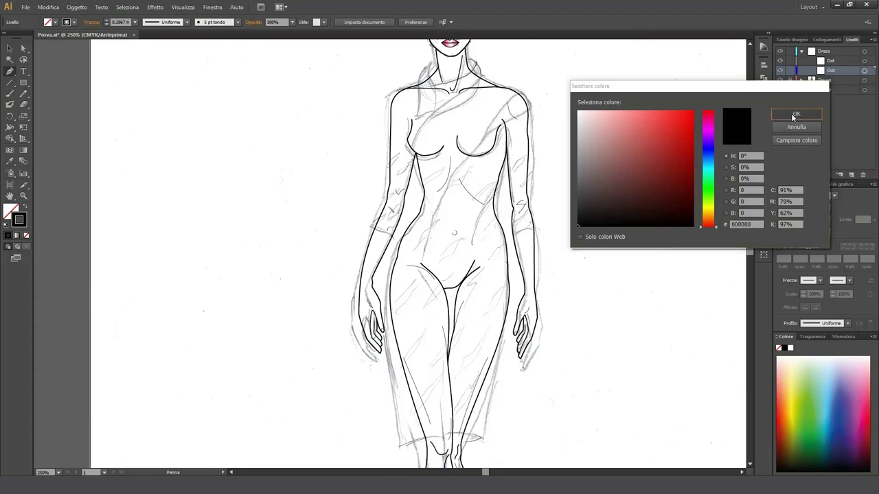
pyautogui.click(7, 218)
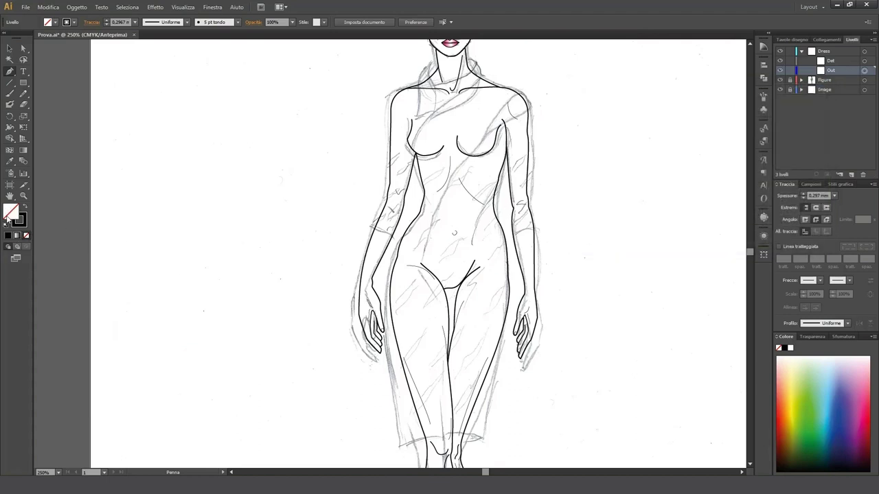
pyautogui.click(19, 221)
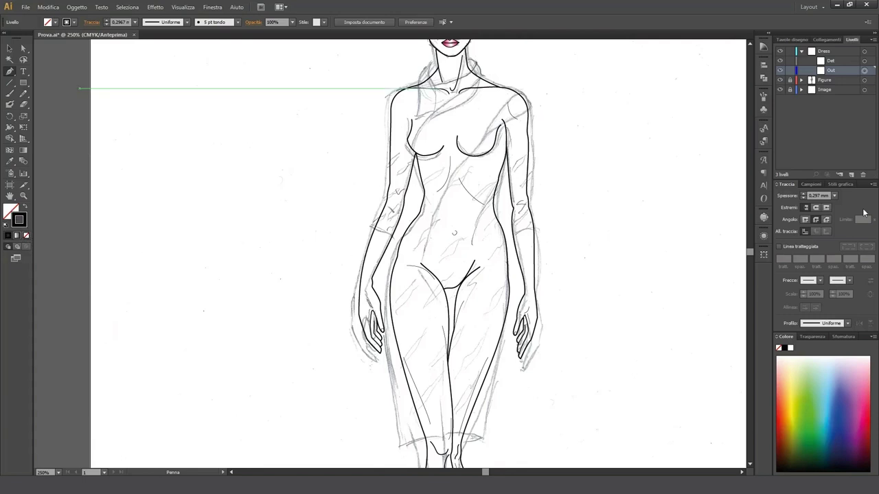
pyautogui.click(837, 194)
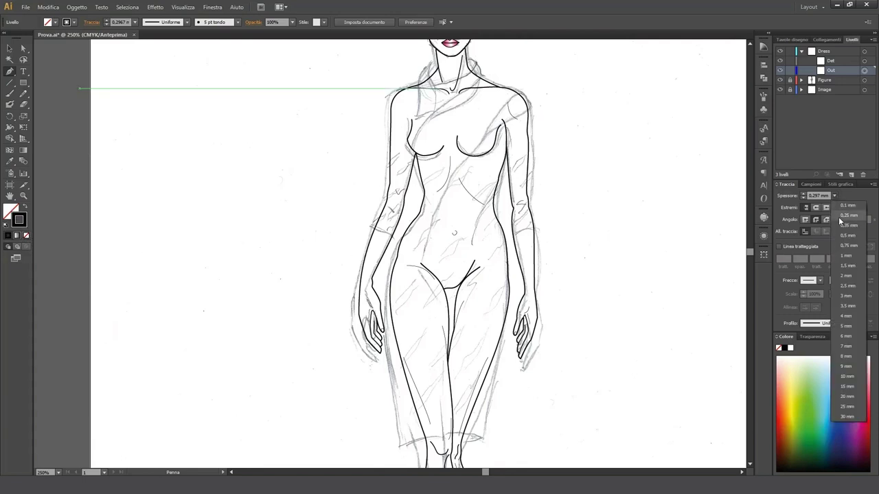
pyautogui.click(843, 222)
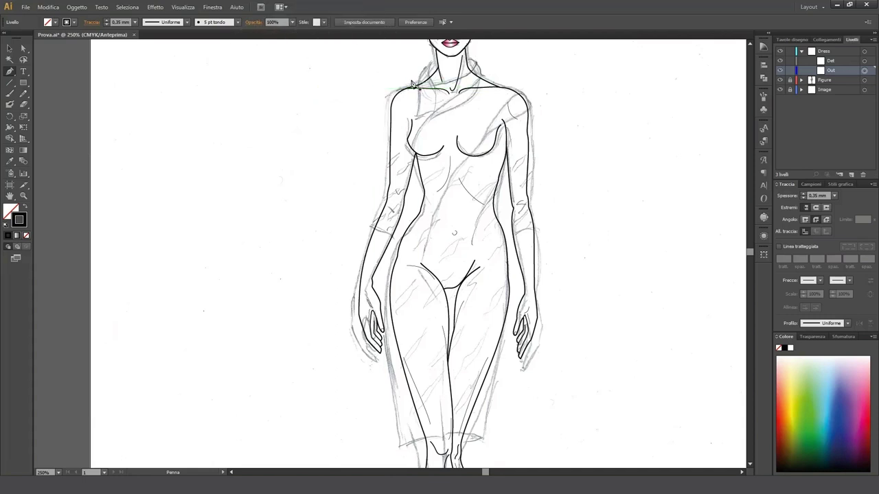
pyautogui.click(299, 101)
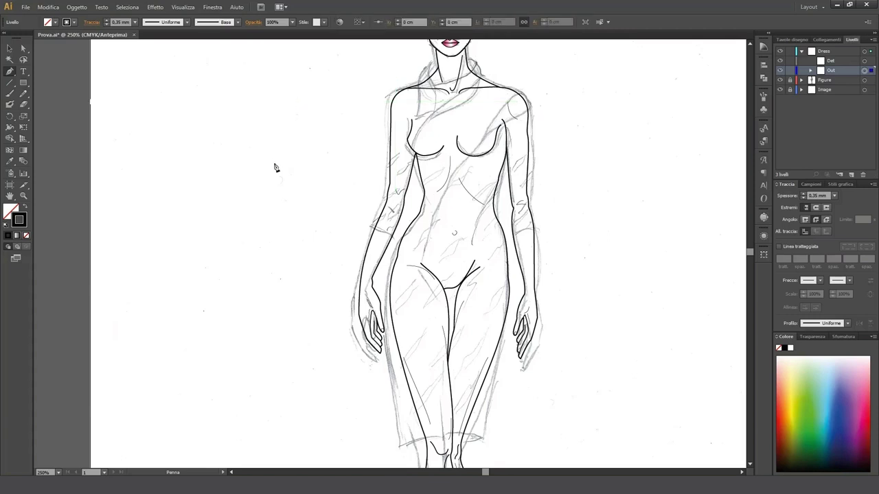
pyautogui.moveTo(273, 162)
pyautogui.mouseDown()
pyautogui.moveTo(343, 186)
pyautogui.moveTo(335, 174)
pyautogui.mouseUp()
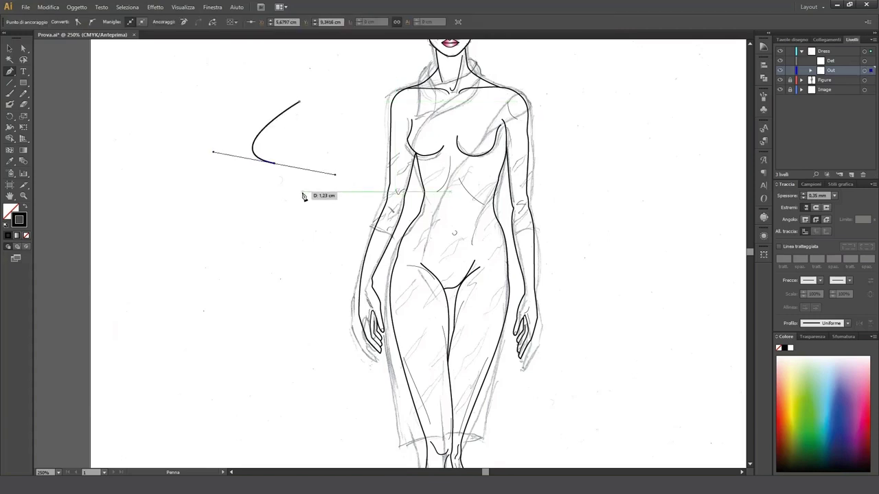
pyautogui.press('Delete')
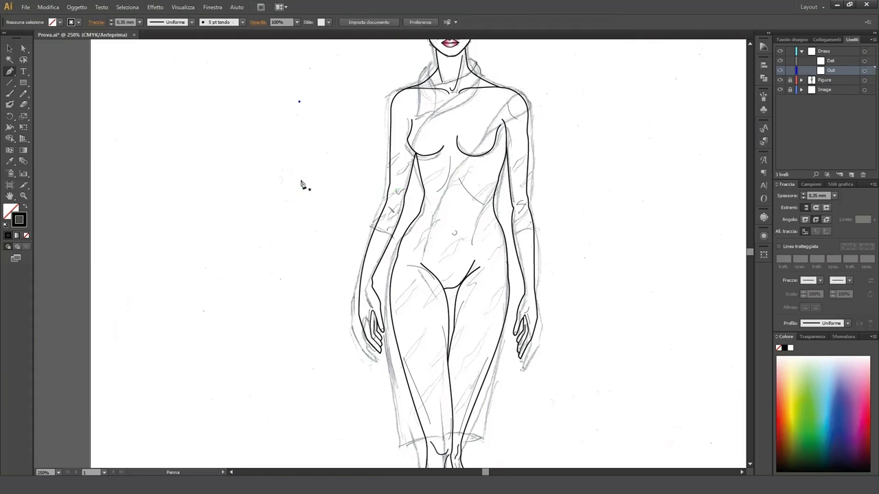
pyautogui.click(299, 93)
pyautogui.click(167, 93)
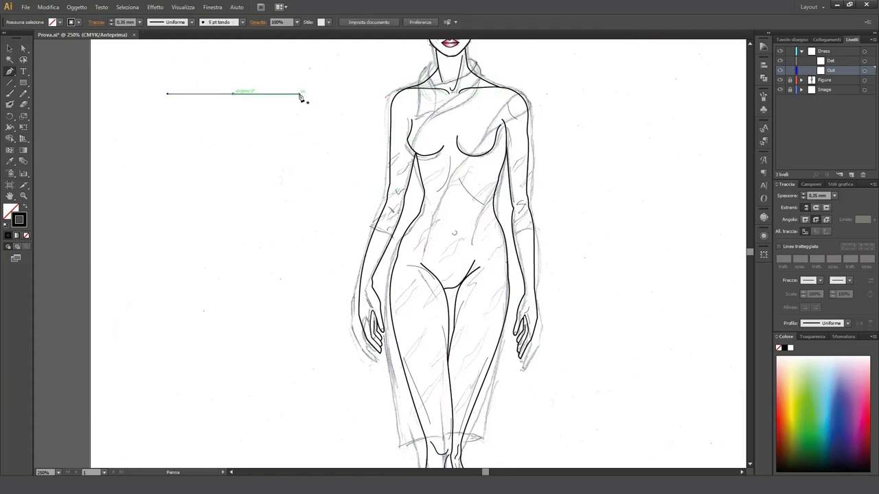
pyautogui.moveTo(307, 188); pyautogui.dragTo(208, 189)
pyautogui.moveTo(219, 258); pyautogui.dragTo(293, 267)
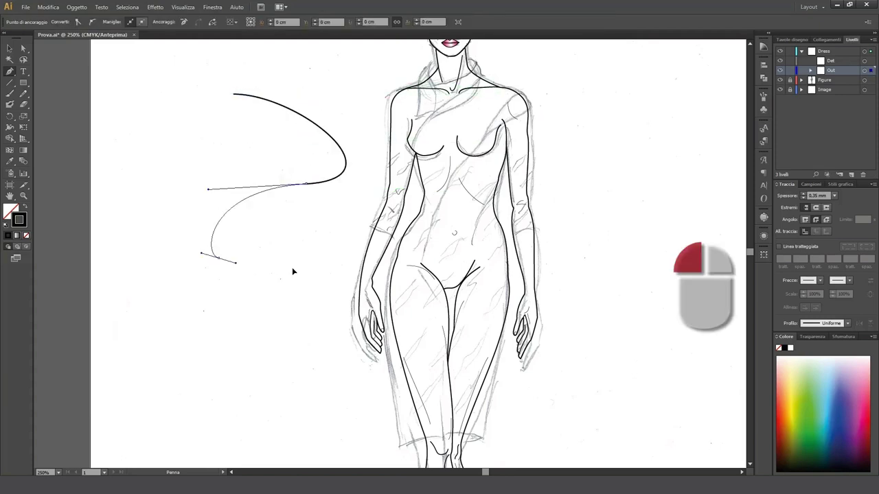
pyautogui.click(322, 314)
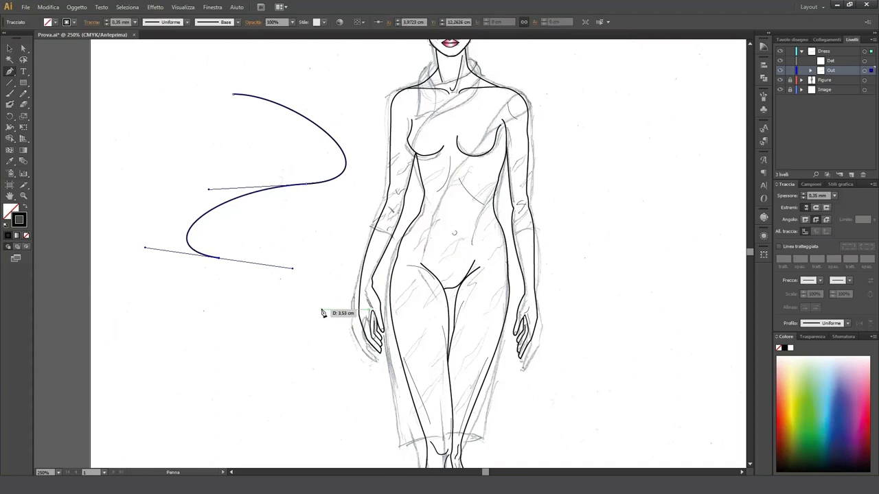
pyautogui.hotkey('ctrl', 'z')
pyautogui.hotkey('ctrl', 'z')
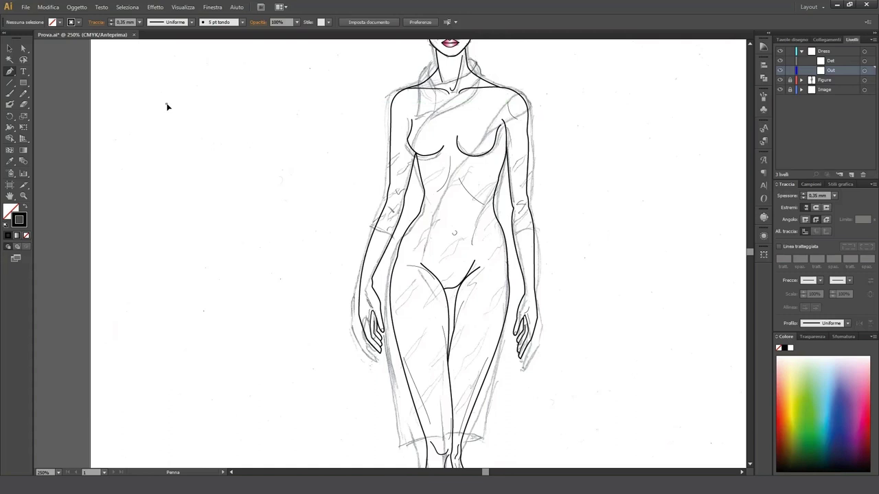
pyautogui.click(168, 106)
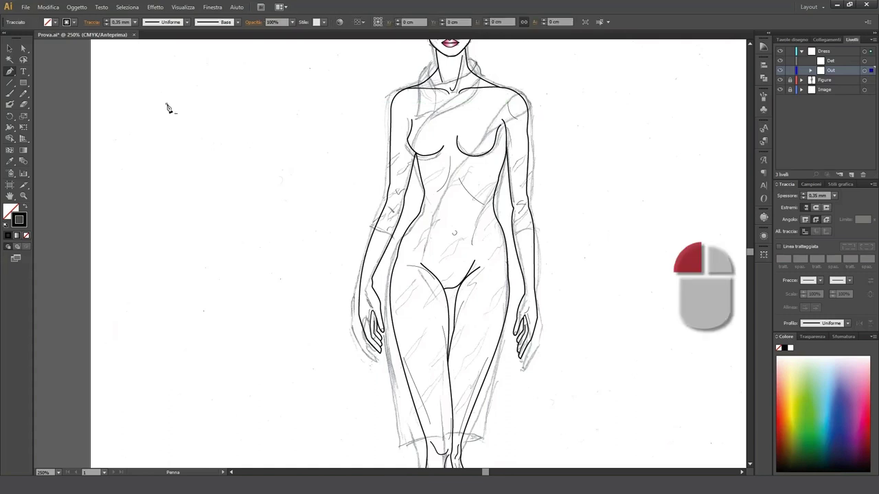
pyautogui.click(244, 110)
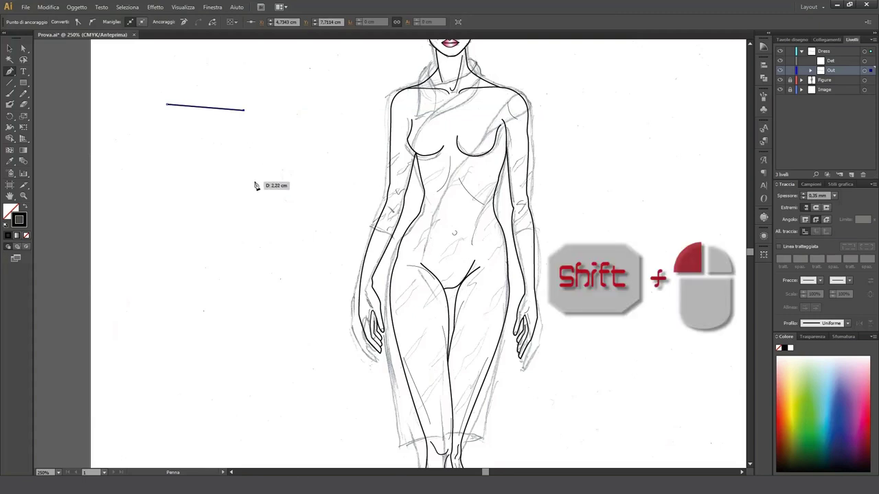
pyautogui.keyDown('shift'); pyautogui.click(254, 184); pyautogui.keyUp('shift')
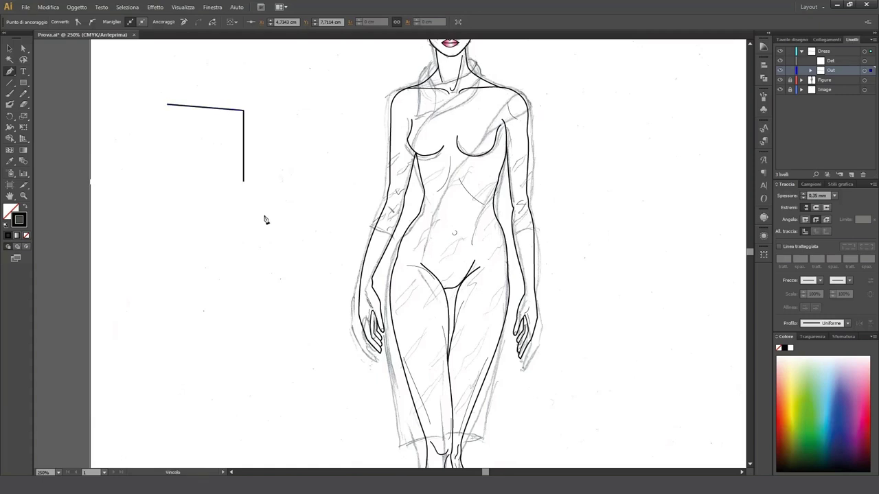
pyautogui.keyDown('shift'); pyautogui.click(299, 130); pyautogui.keyUp('shift')
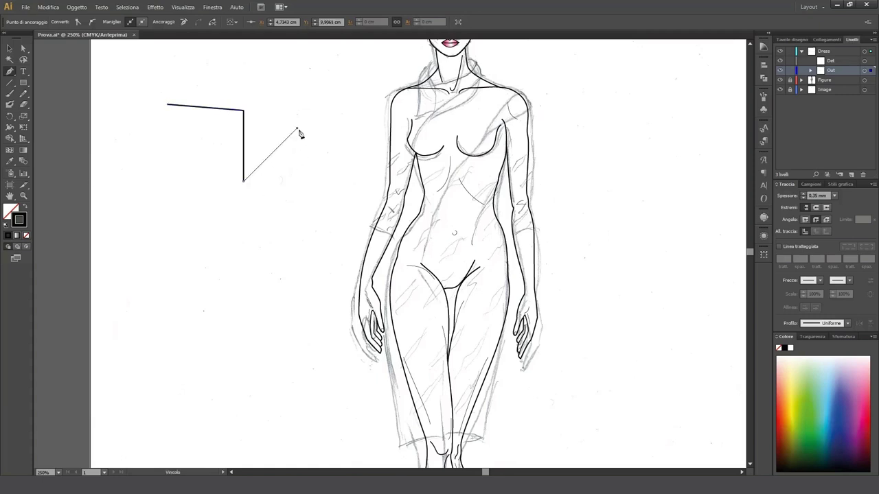
pyautogui.keyDown('shift'); pyautogui.click(307, 202); pyautogui.keyUp('shift')
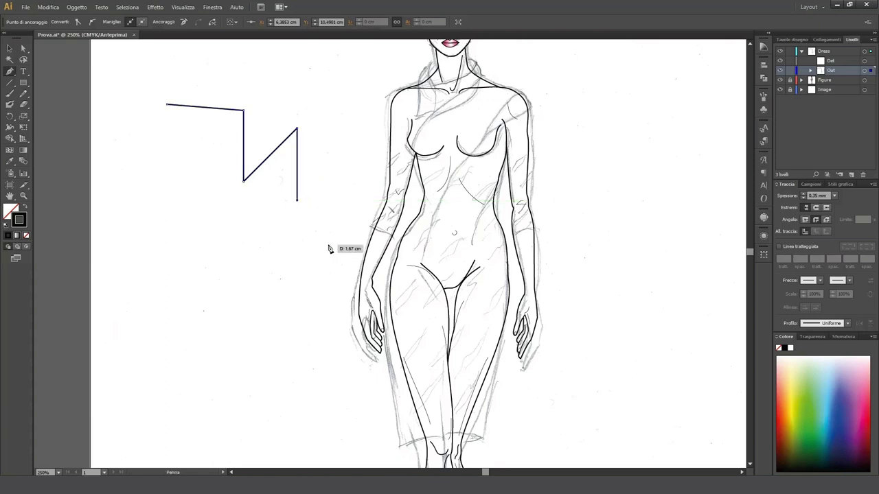
pyautogui.hotkey('ctrl', 'z')
pyautogui.hotkey('ctrl', 'z')
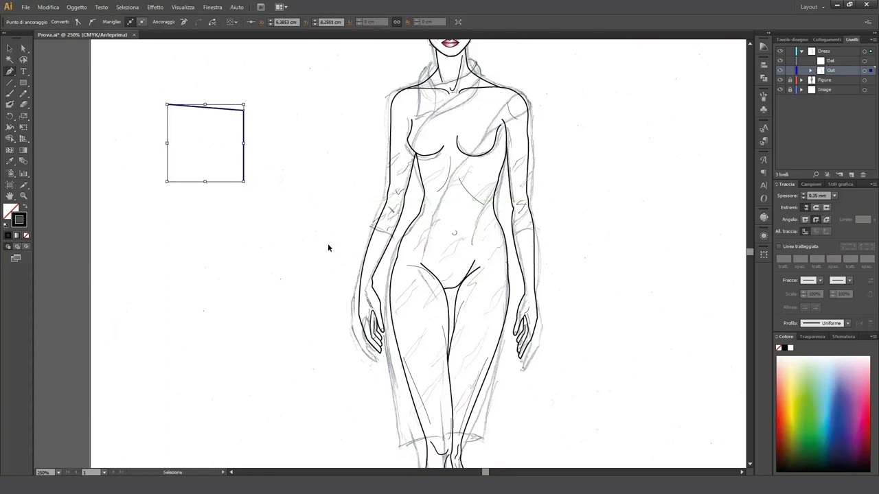
pyautogui.hotkey('ctrl', 'z')
pyautogui.hotkey('ctrl', 'z')
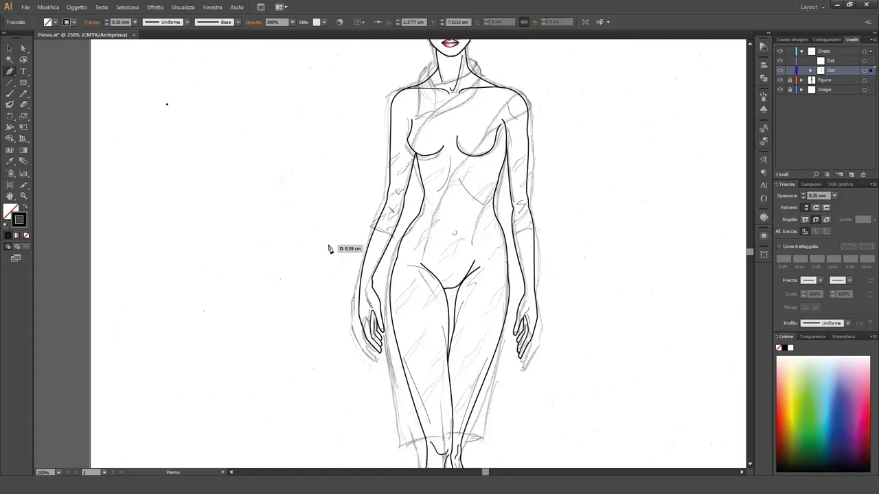
pyautogui.hotkey('ctrl', 'z')
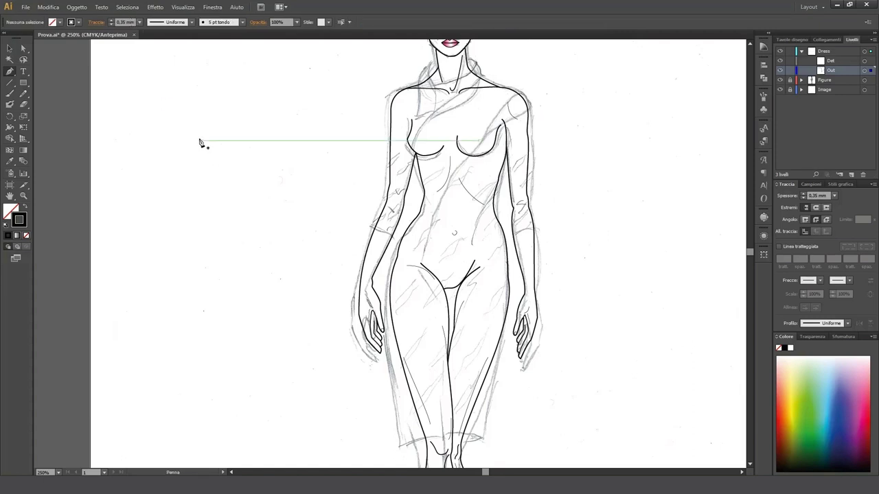
pyautogui.moveTo(185, 124); pyautogui.dragTo(276, 124)
pyautogui.moveTo(279, 213); pyautogui.dragTo(166, 221)
pyautogui.press('ctrl')
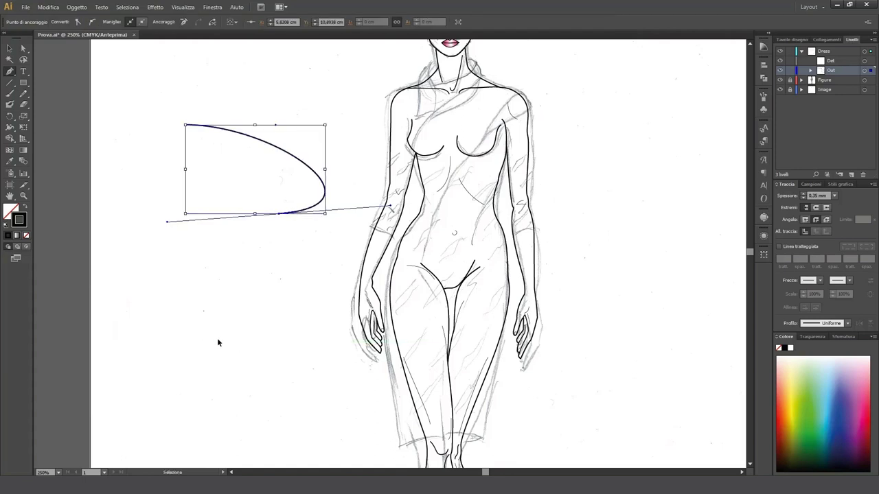
pyautogui.hotkey('ctrl', 'z')
pyautogui.hotkey('ctrl', 'z')
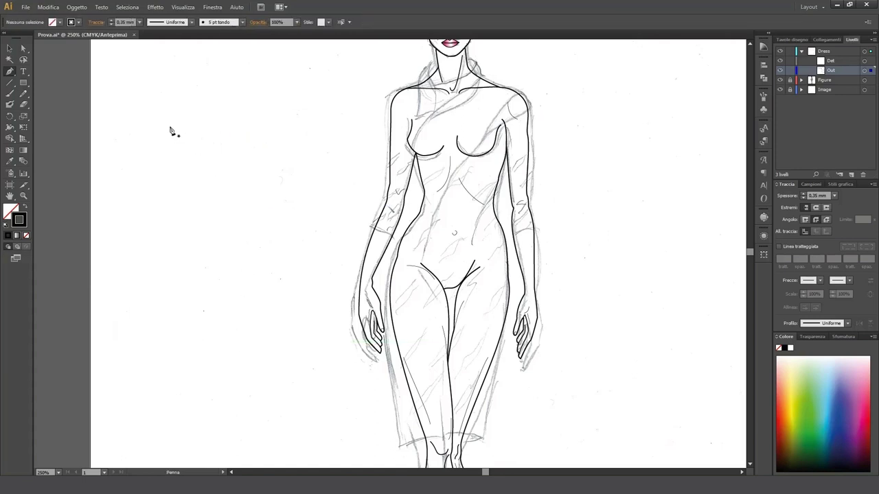
pyautogui.moveTo(168, 108); pyautogui.dragTo(255, 106)
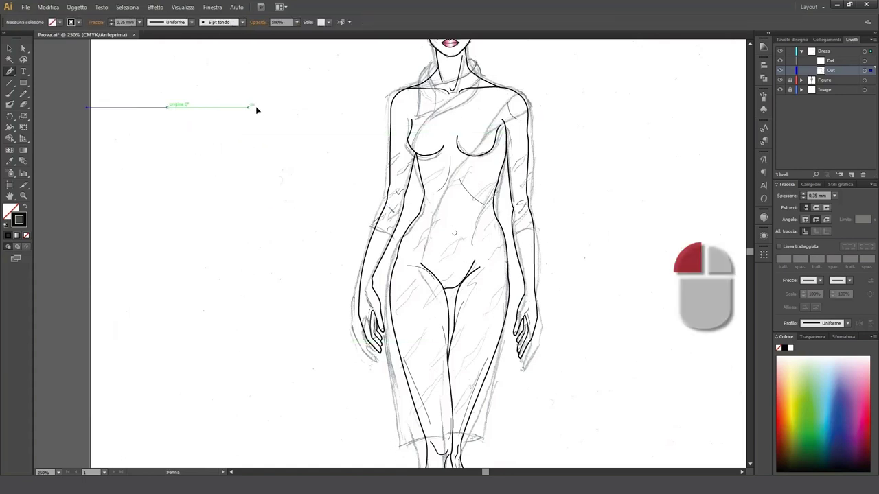
pyautogui.moveTo(108, 212); pyautogui.dragTo(233, 217)
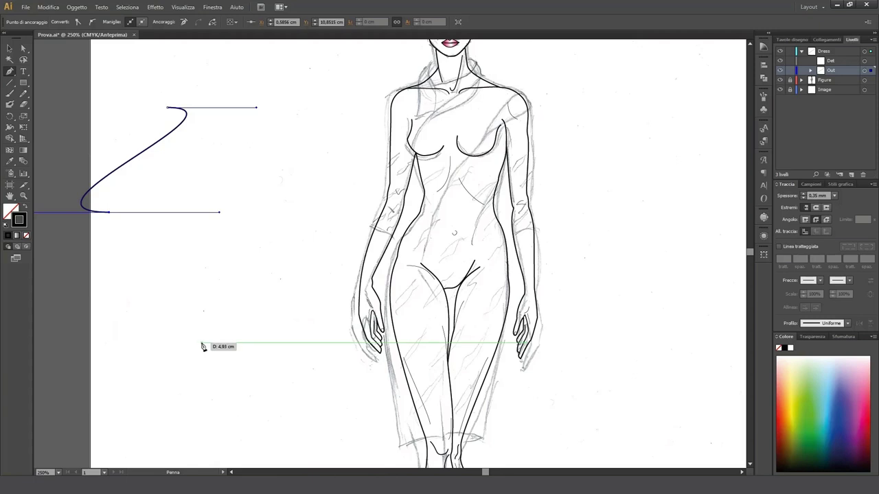
pyautogui.hotkey('ctrl', 'z')
pyautogui.hotkey('ctrl', 'z')
pyautogui.hotkey('ctrl', 'z')
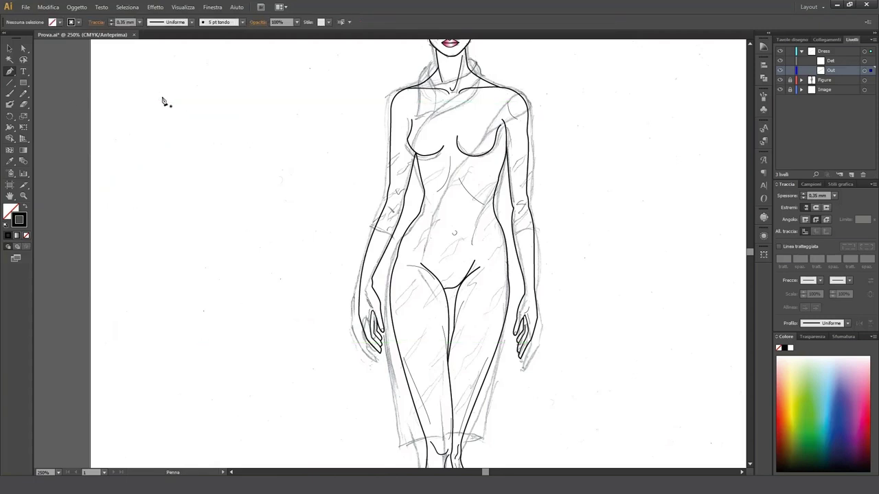
# Draw a three-anchor practice curve, converting the second anchor to a corner
pyautogui.moveTo(162, 96); pyautogui.dragTo(247, 96)
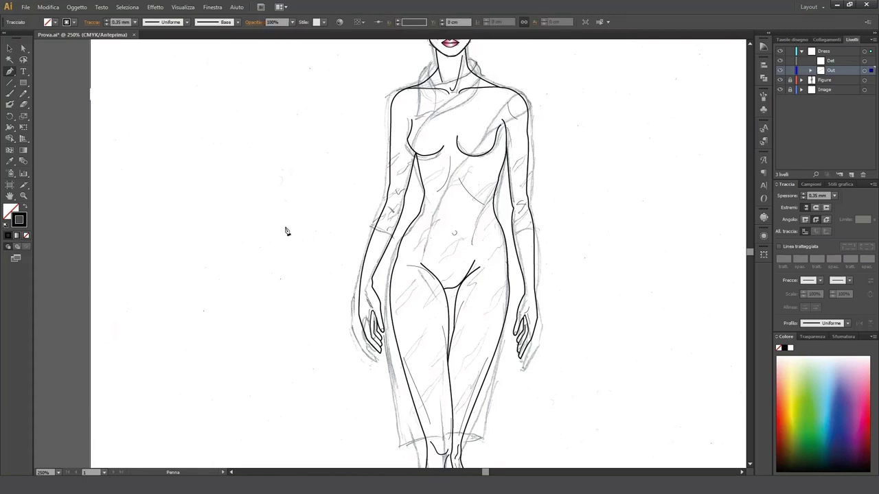
pyautogui.moveTo(227, 226); pyautogui.dragTo(137, 233)
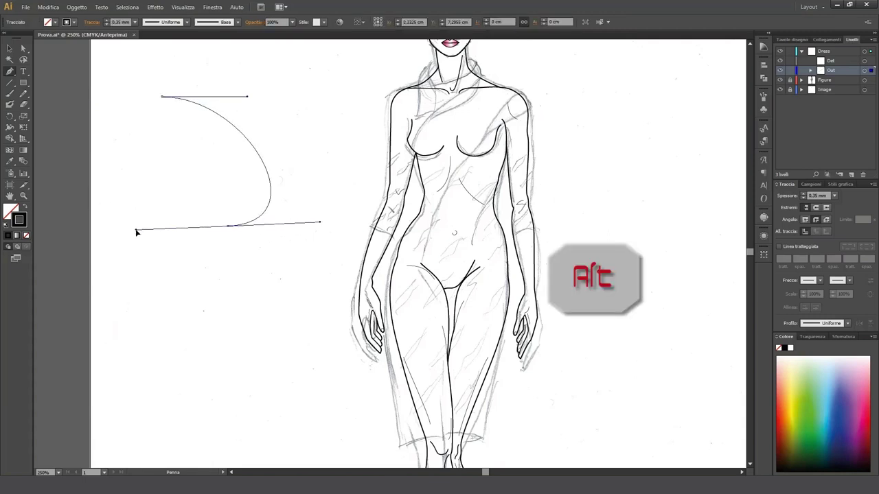
pyautogui.keyDown('alt'); pyautogui.click(228, 225); pyautogui.keyUp('alt')
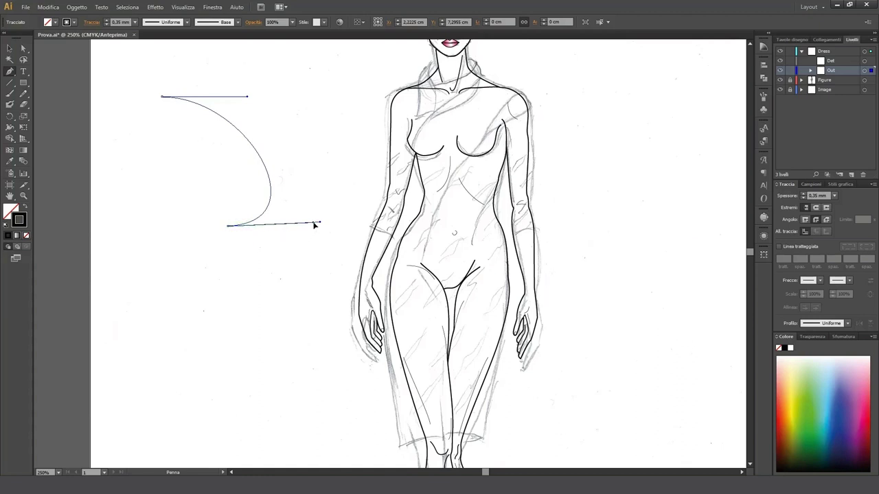
pyautogui.moveTo(236, 300); pyautogui.dragTo(172, 307)
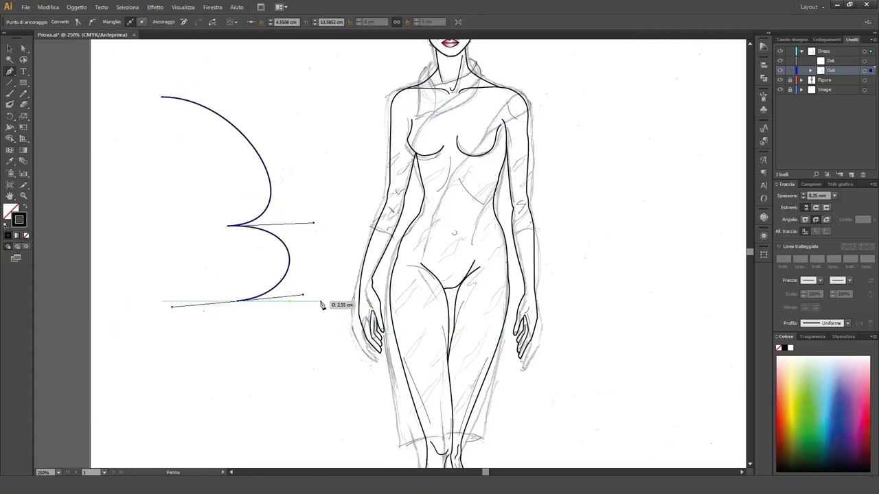
# Undo the practice path twice, then redo once to restore its first anchor
pyautogui.press('ctrl')
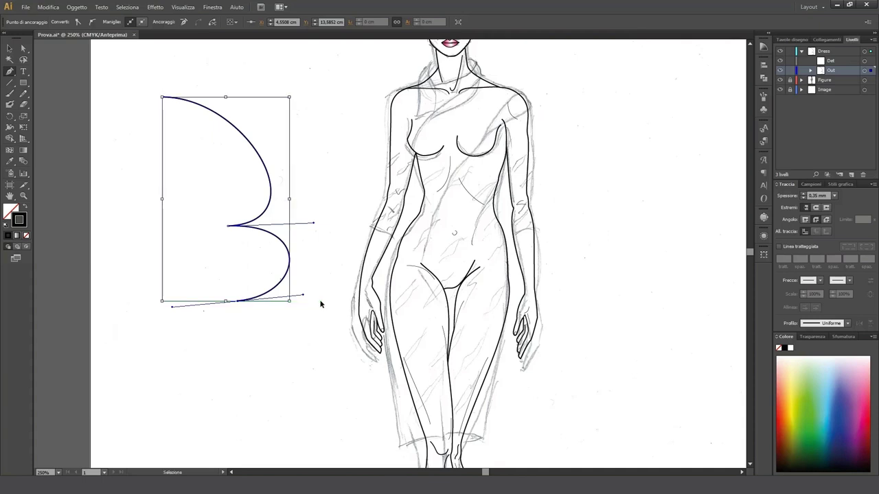
pyautogui.hotkey('ctrl', 'z')
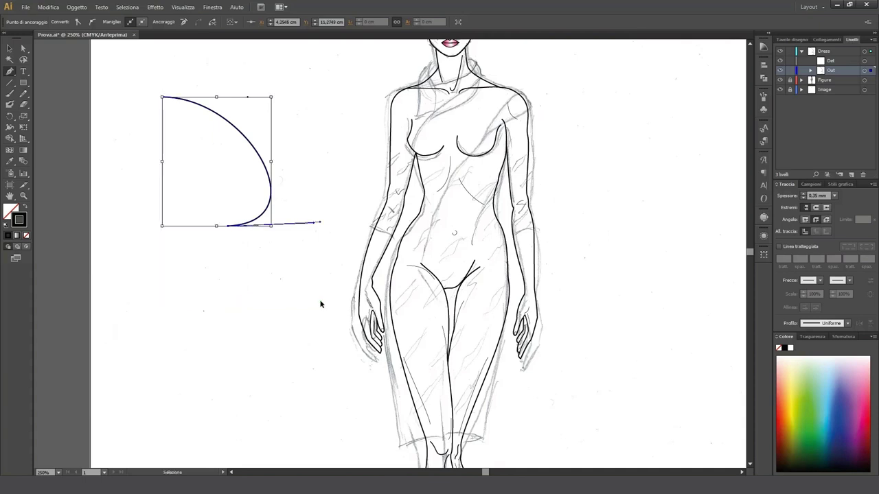
pyautogui.hotkey('ctrl', 'z')
pyautogui.hotkey('ctrl', 'z')
pyautogui.hotkey('ctrl', 'shift', 'z')
pyautogui.hotkey('ctrl', 'shift', 'z')
pyautogui.hotkey('ctrl', 'shift', 'z')
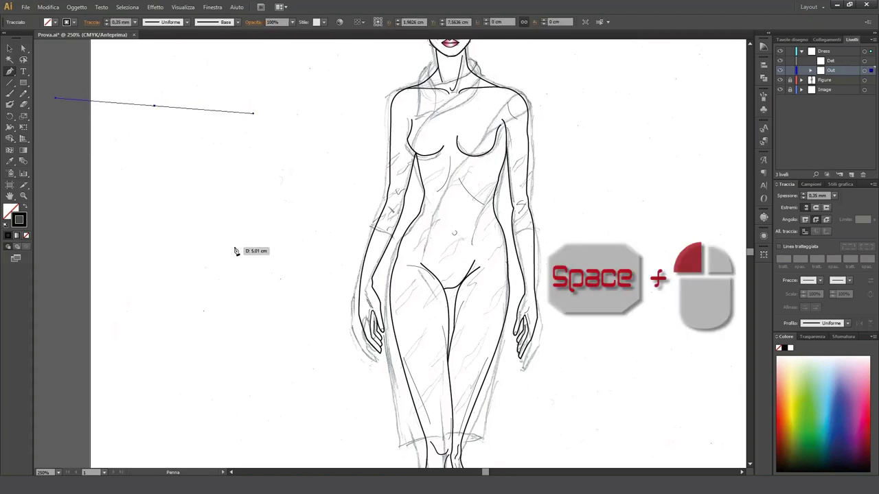
# Draw a closed leaf-shaped practice path, then undo it entirely
pyautogui.moveTo(234, 251)
pyautogui.mouseDown()
pyautogui.moveTo(186, 247)
pyautogui.moveTo(292, 249)
pyautogui.moveTo(353, 261)
pyautogui.mouseUp()
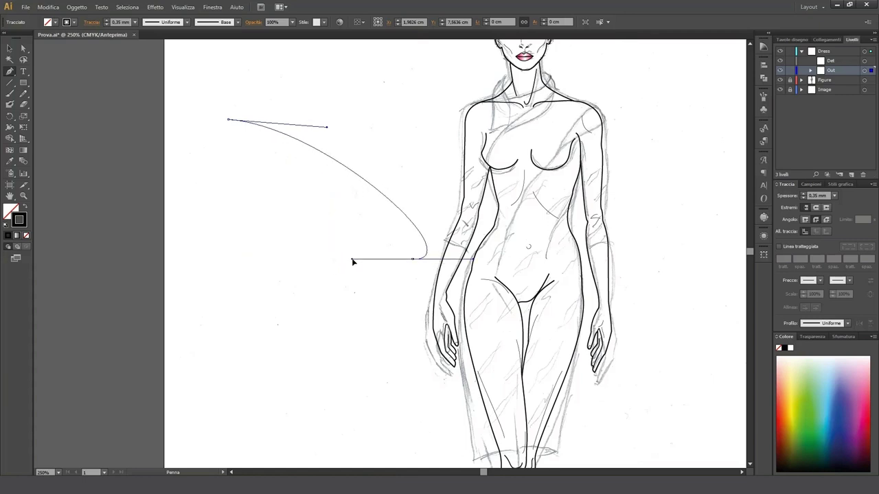
pyautogui.moveTo(352, 261); pyautogui.dragTo(265, 265)
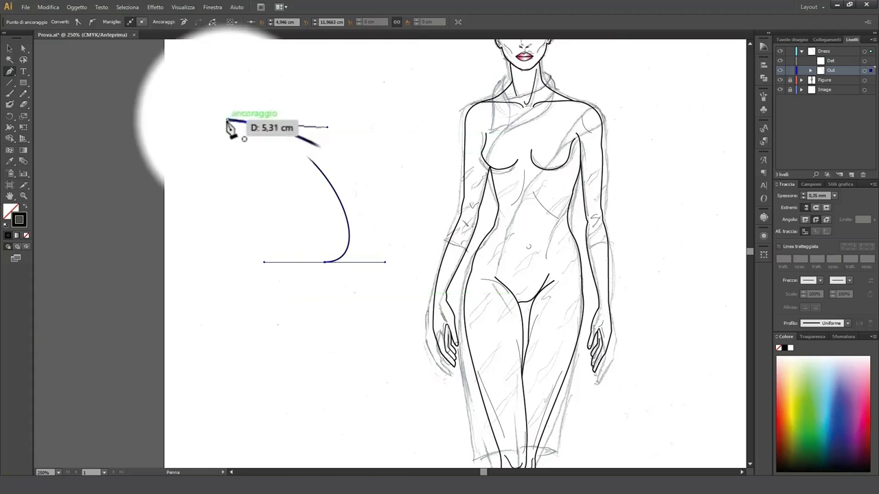
pyautogui.moveTo(228, 122); pyautogui.dragTo(228, 122)
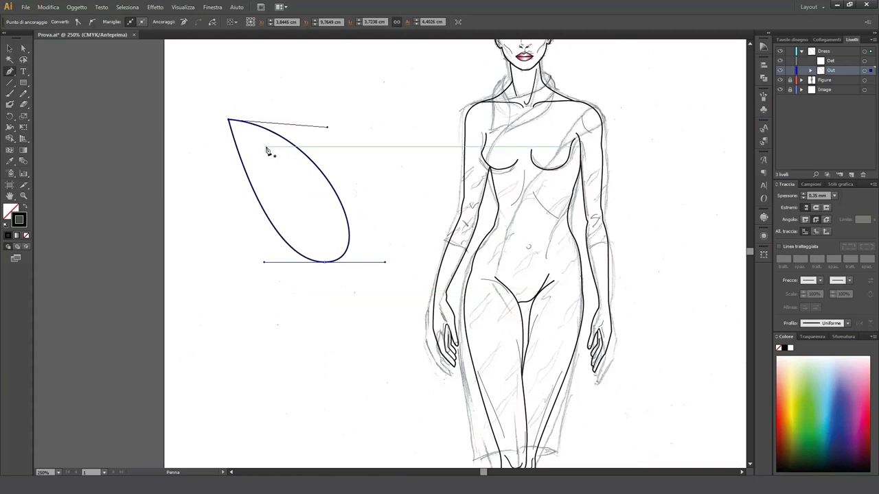
pyautogui.press('v')
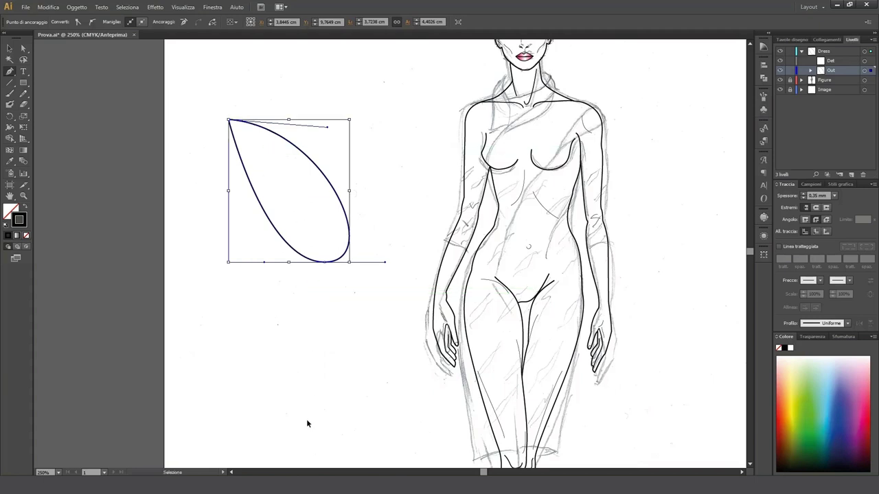
pyautogui.hotkey('ctrl', 'z')
pyautogui.hotkey('ctrl', 'z')
pyautogui.hotkey('ctrl', 'z')
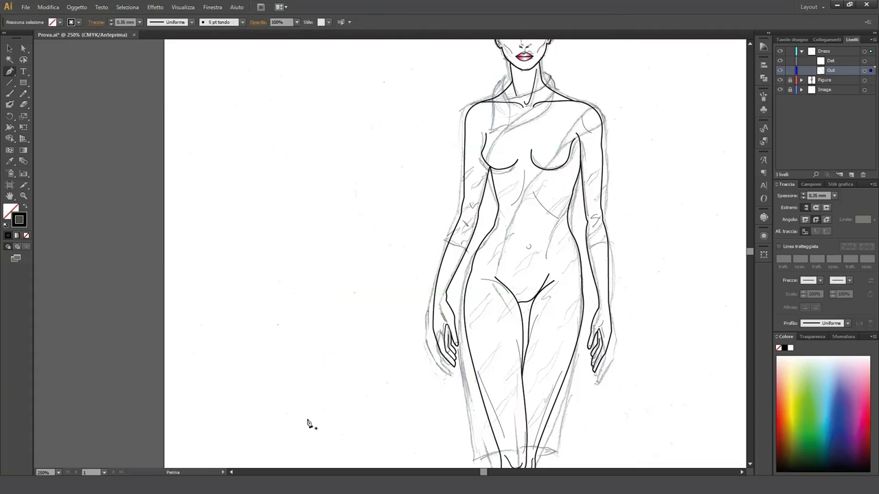
pyautogui.moveTo(508, 292); pyautogui.dragTo(464, 291)
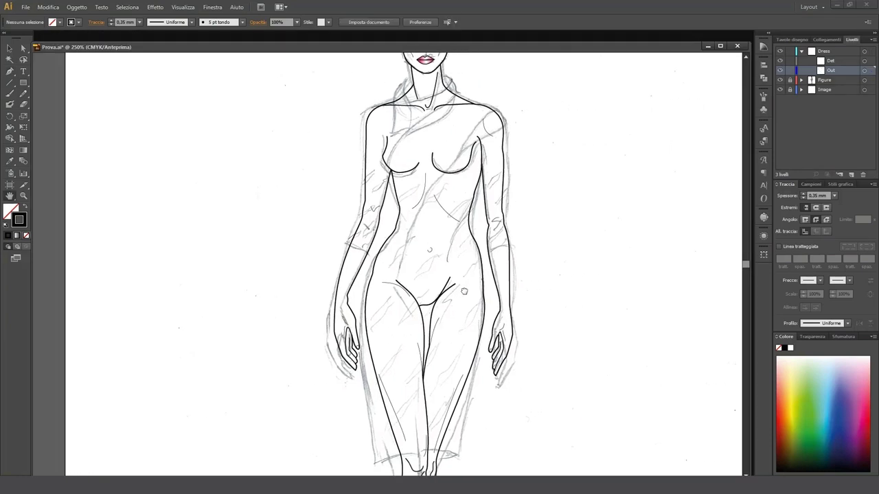
# Start the Pen outline at the neckline and curve it over the left shoulder
pyautogui.click(9, 71)
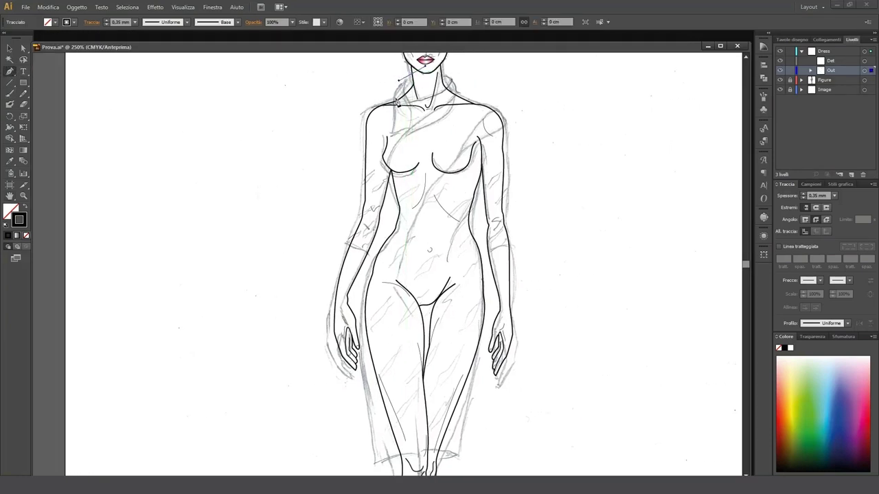
pyautogui.click(414, 71)
pyautogui.click(394, 103)
pyautogui.moveTo(392, 103); pyautogui.dragTo(366, 129)
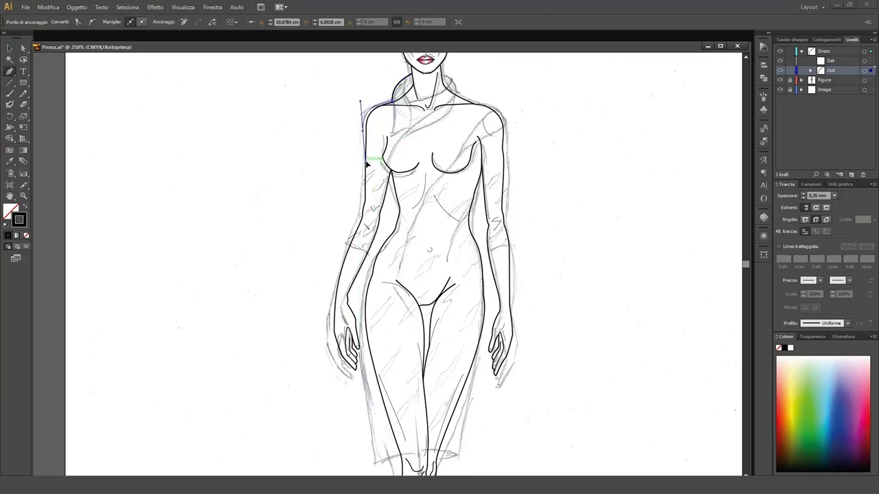
pyautogui.moveTo(368, 166); pyautogui.dragTo(368, 217)
pyautogui.click(361, 210)
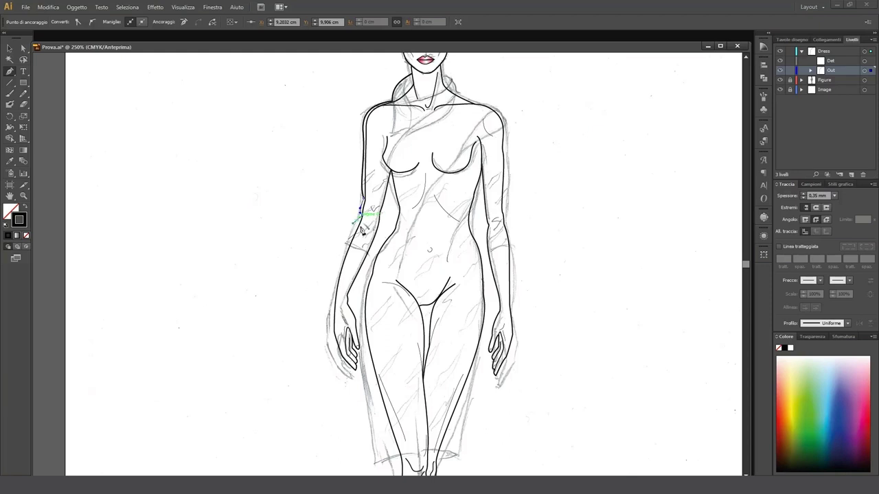
# Continue the outline down the arm and across the sleeve hem at the elbow
pyautogui.moveTo(363, 232); pyautogui.dragTo(343, 253)
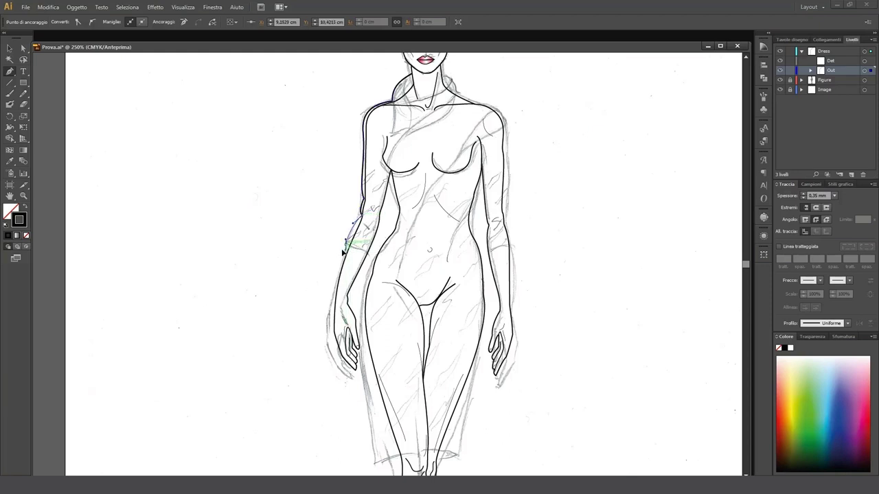
pyautogui.moveTo(344, 248); pyautogui.dragTo(378, 261)
pyautogui.click(370, 254)
pyautogui.click(383, 208)
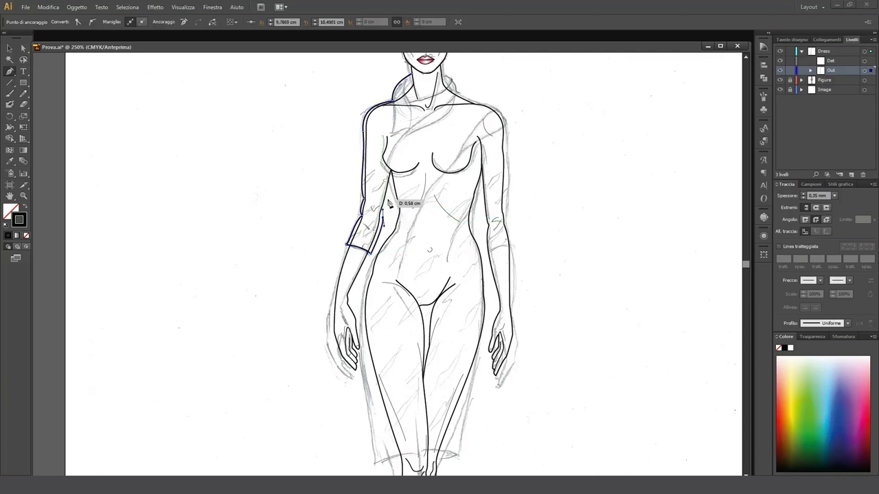
# Curve the outline from under the bust down the left waist to the thigh
pyautogui.click(392, 168)
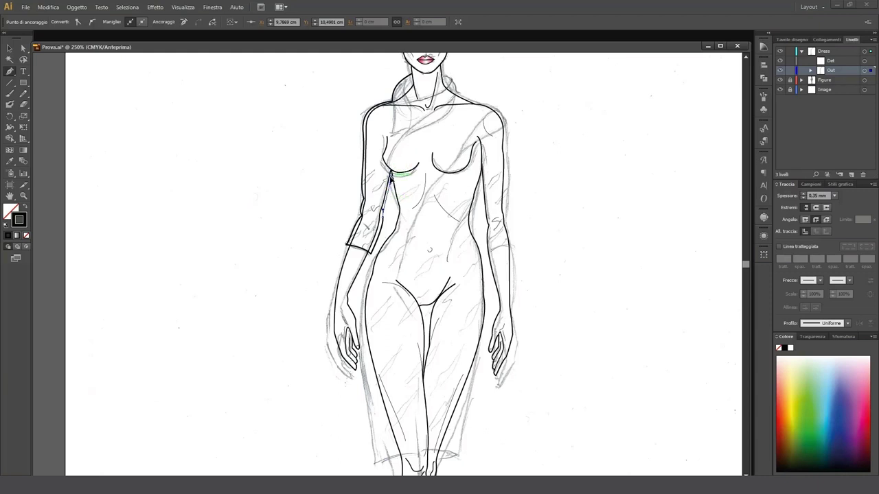
pyautogui.moveTo(393, 169); pyautogui.dragTo(400, 217)
pyautogui.click(393, 222)
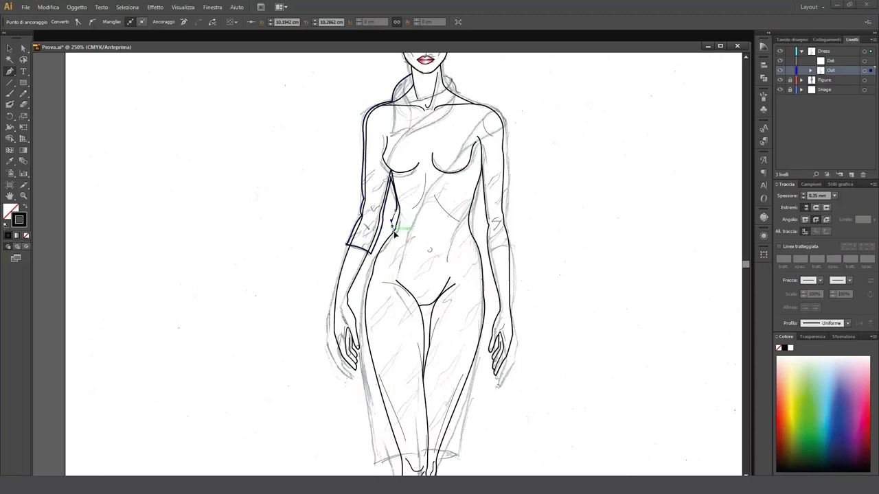
pyautogui.moveTo(388, 245); pyautogui.dragTo(372, 294)
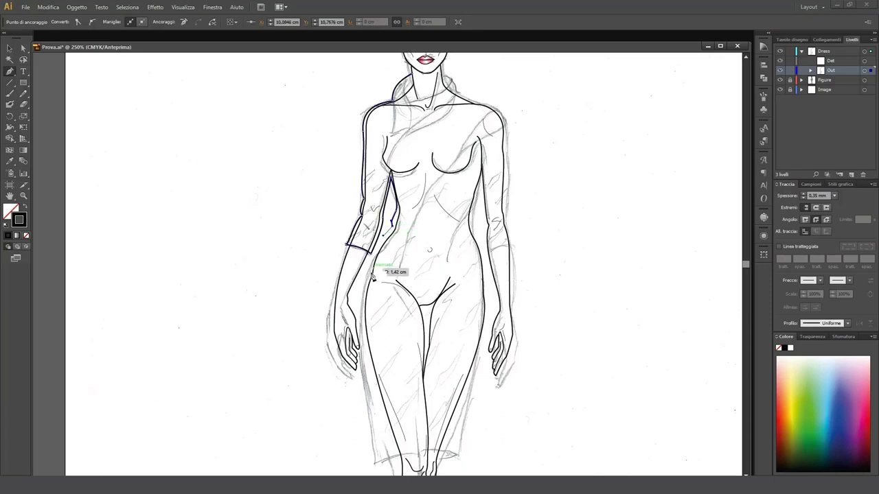
pyautogui.click(363, 292)
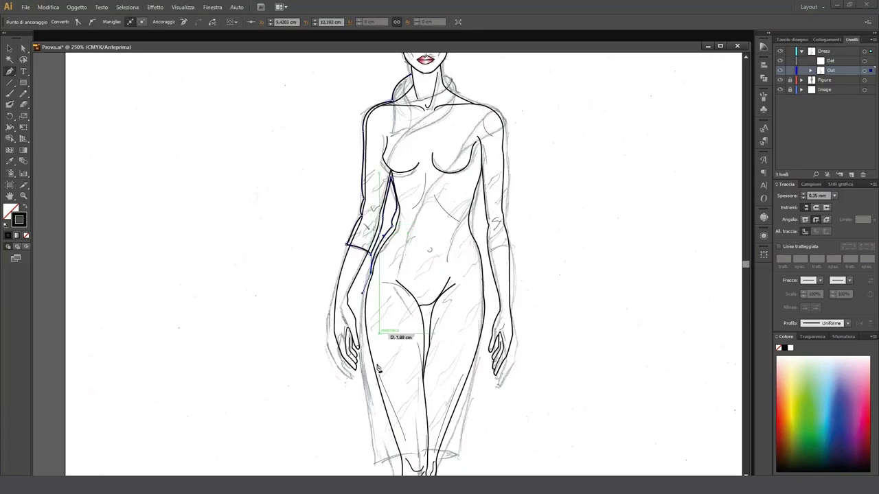
# Extend the left side to the hem and run the hem across to its right end
pyautogui.click(384, 452)
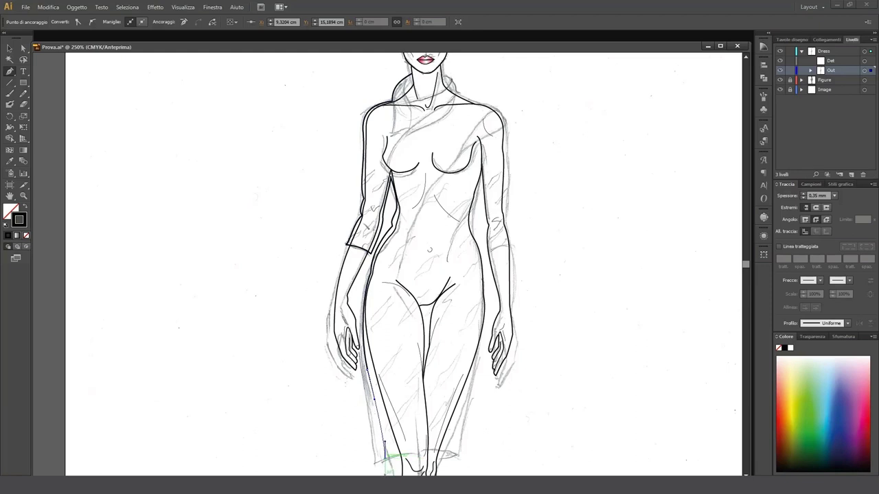
pyautogui.click(404, 450)
pyautogui.click(441, 445)
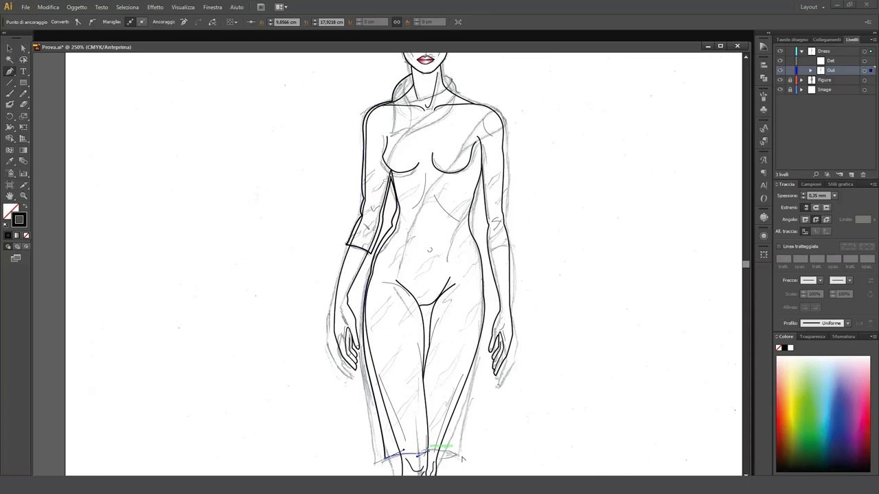
pyautogui.moveTo(462, 454)
pyautogui.mouseDown()
pyautogui.moveTo(486, 465)
pyautogui.moveTo(466, 454)
pyautogui.mouseUp()
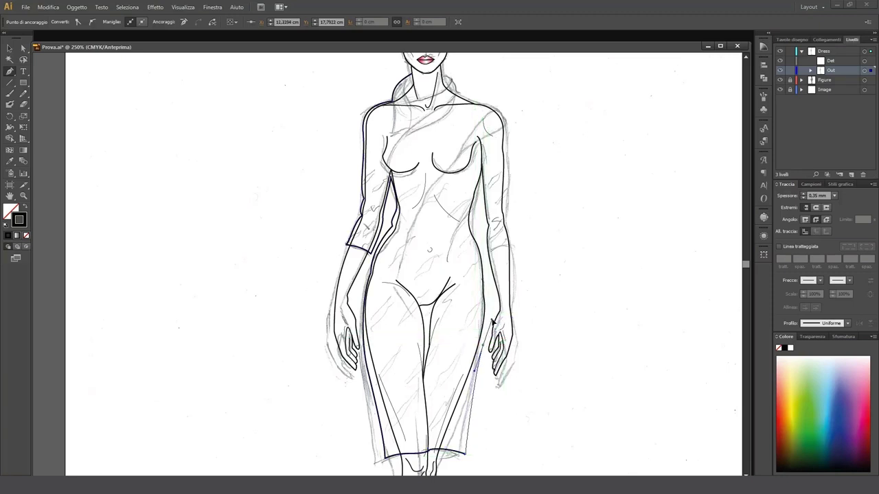
# Run the outline up the right side seam past the hip, undoing one misplaced point
pyautogui.click(486, 295)
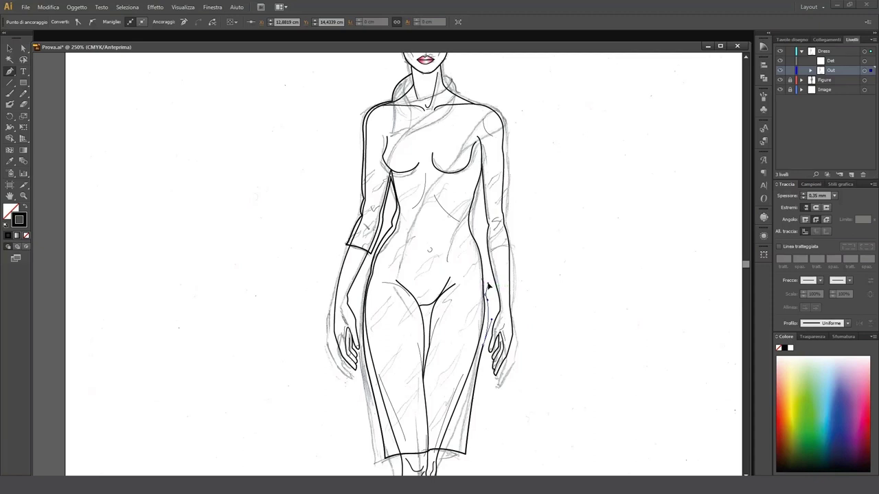
pyautogui.click(477, 240)
pyautogui.moveTo(477, 240); pyautogui.dragTo(470, 225)
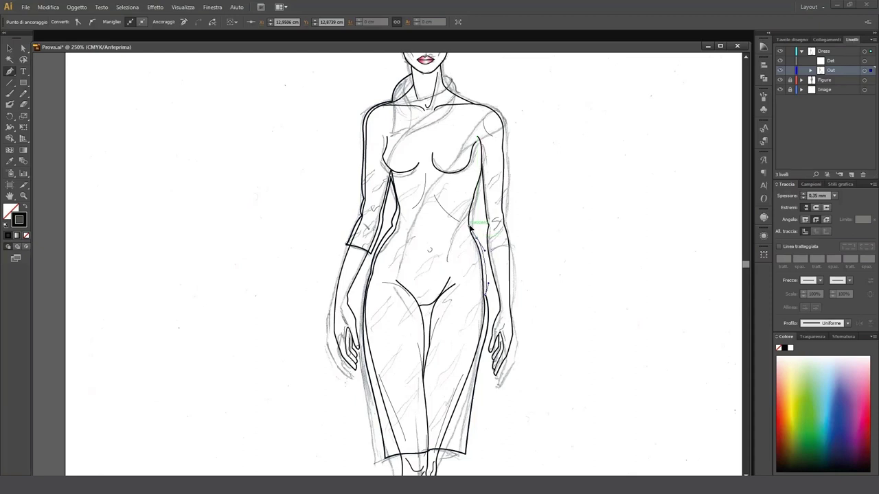
pyautogui.click(479, 185)
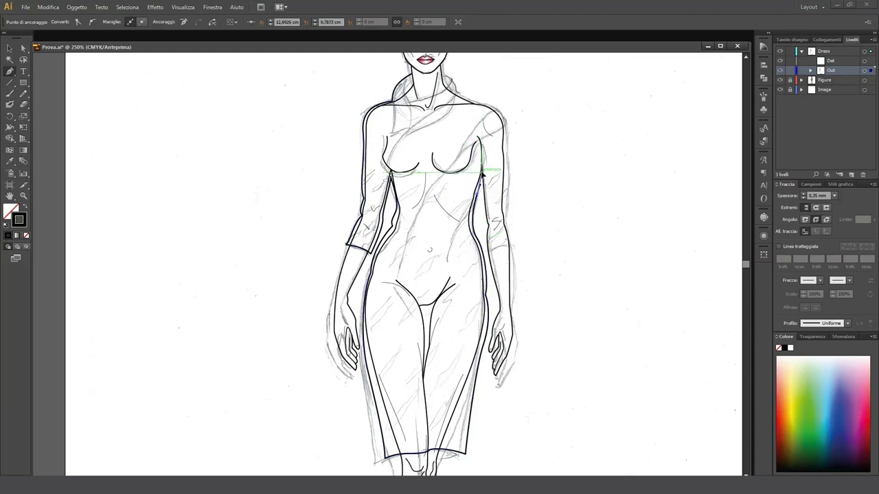
pyautogui.click(481, 168)
pyautogui.hotkey('ctrl', 'z')
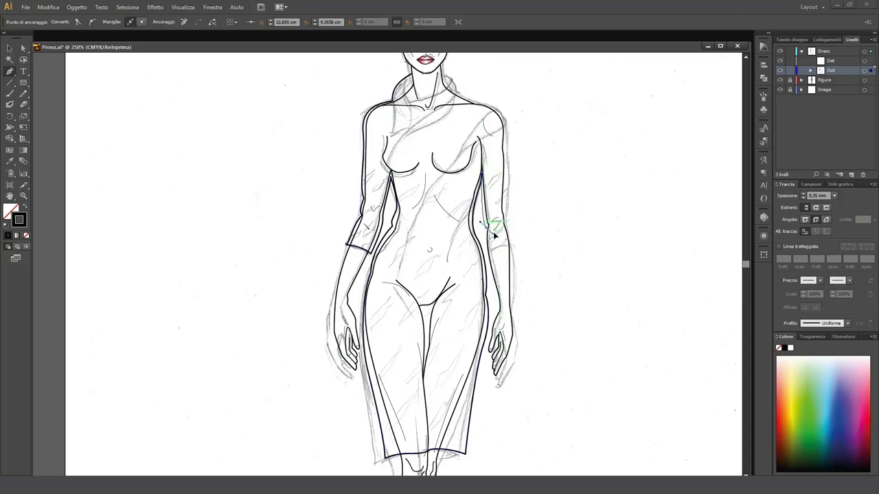
# Add a right-side contour point and draw the right sleeve hem across the arm
pyautogui.click(484, 254)
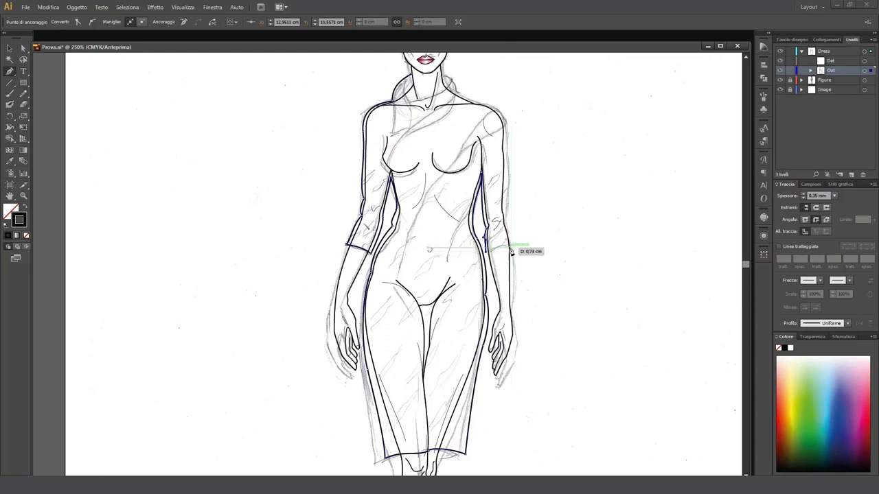
pyautogui.click(512, 249)
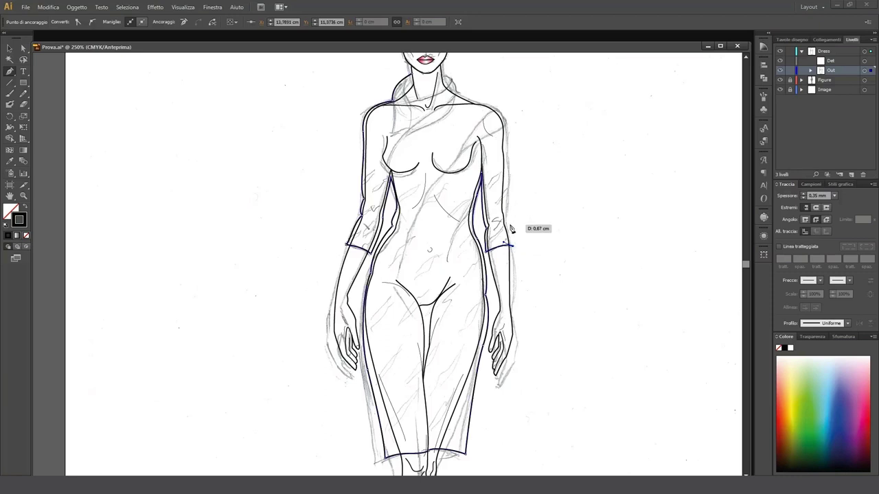
pyautogui.click(505, 219)
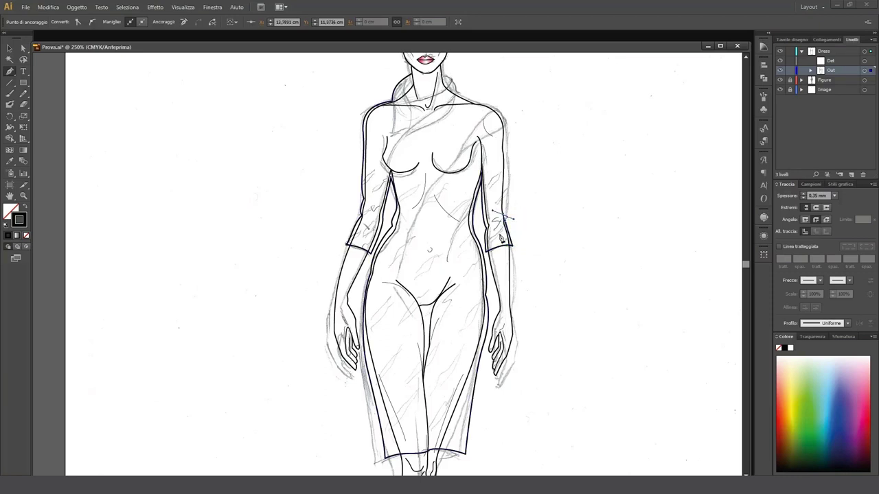
pyautogui.press('ctrl')
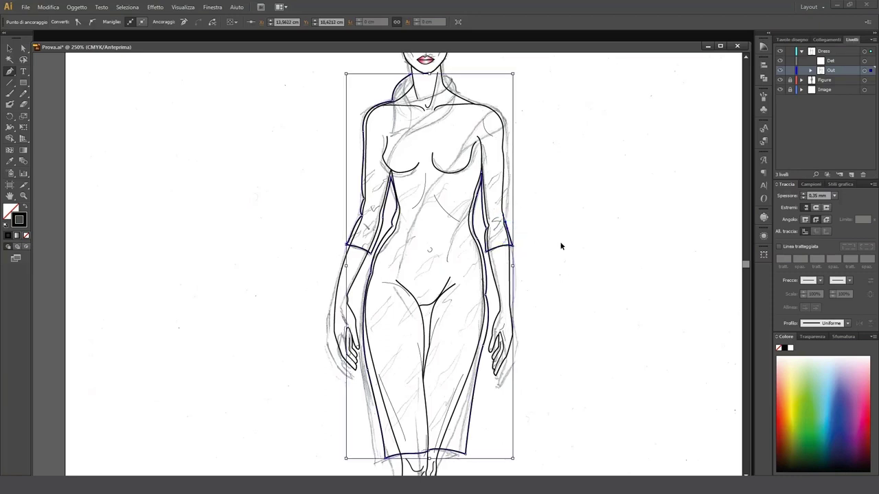
# Continue the outline up the outer right arm and curve it over the right shoulder
pyautogui.click(503, 204)
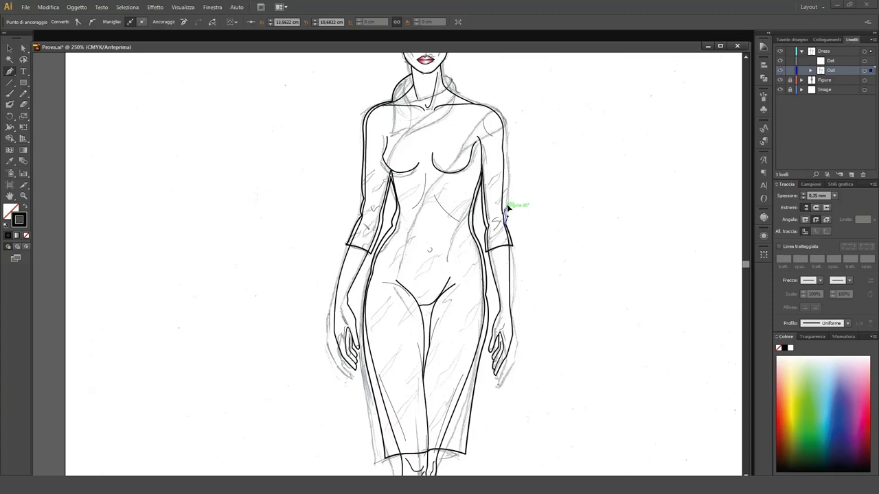
pyautogui.click(505, 143)
pyautogui.moveTo(506, 143)
pyautogui.mouseDown()
pyautogui.moveTo(502, 135)
pyautogui.moveTo(511, 138)
pyautogui.mouseUp()
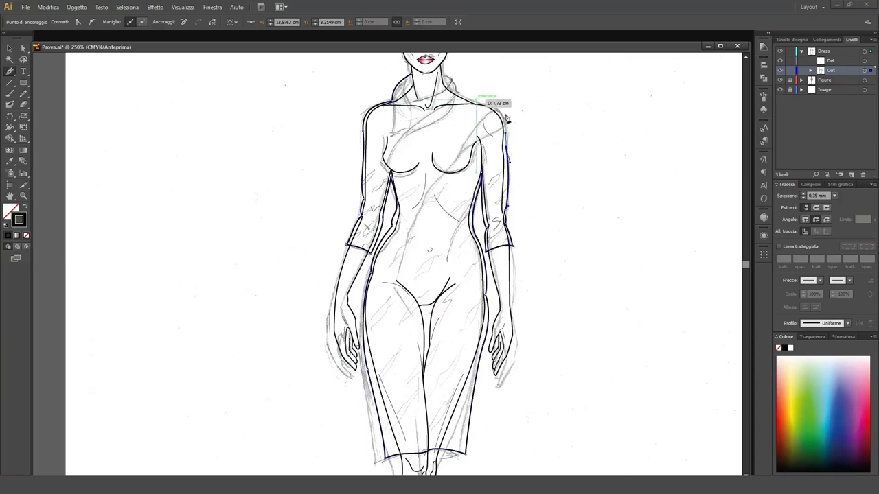
pyautogui.moveTo(479, 103); pyautogui.dragTo(445, 94)
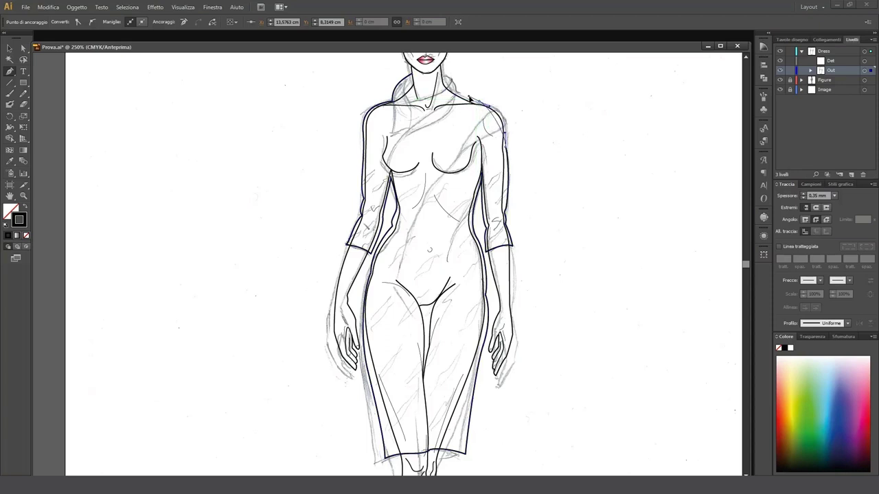
pyautogui.moveTo(478, 103); pyautogui.dragTo(517, 120)
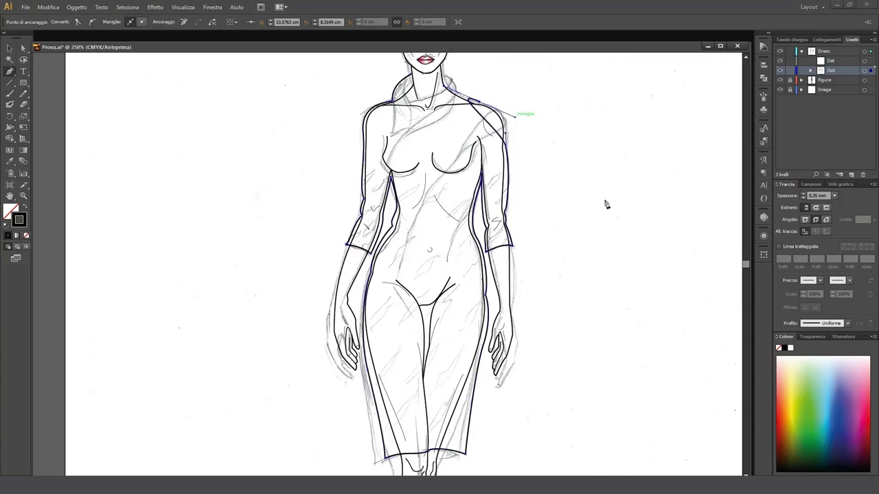
pyautogui.press('ctrl')
# Drag curved anchors to shape the segment from the bust up to the right shoulder top
pyautogui.moveTo(497, 122)
pyautogui.mouseDown()
pyautogui.moveTo(508, 128)
pyautogui.moveTo(495, 119)
pyautogui.mouseUp()
pyautogui.moveTo(504, 126)
pyautogui.mouseDown()
pyautogui.moveTo(470, 143)
pyautogui.moveTo(460, 162)
pyautogui.mouseUp()
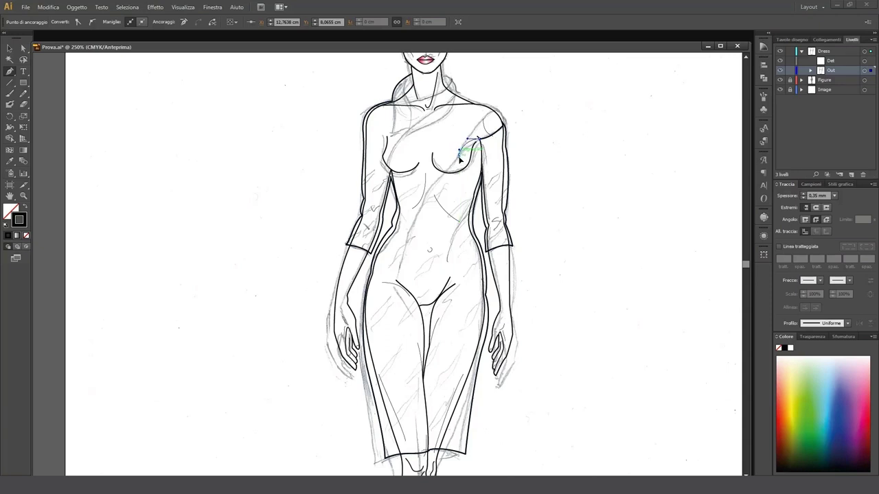
pyautogui.moveTo(460, 157); pyautogui.dragTo(493, 121)
pyautogui.moveTo(493, 121); pyautogui.dragTo(506, 111)
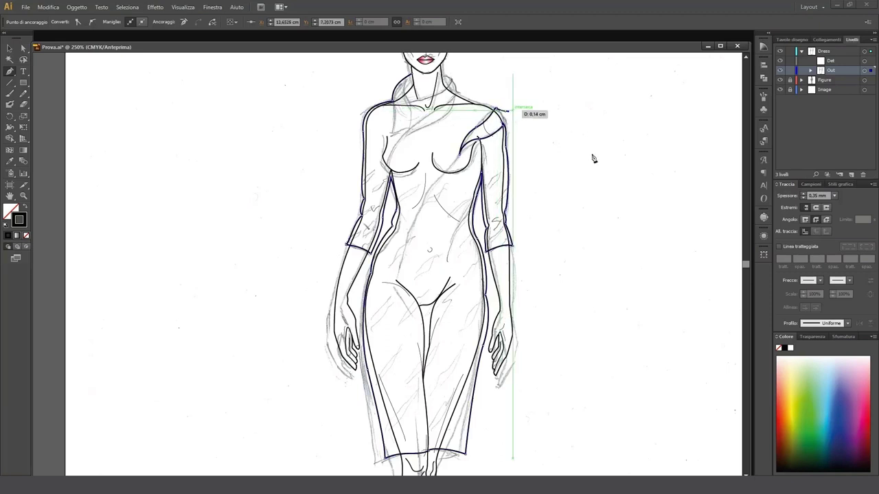
pyautogui.press('ctrl')
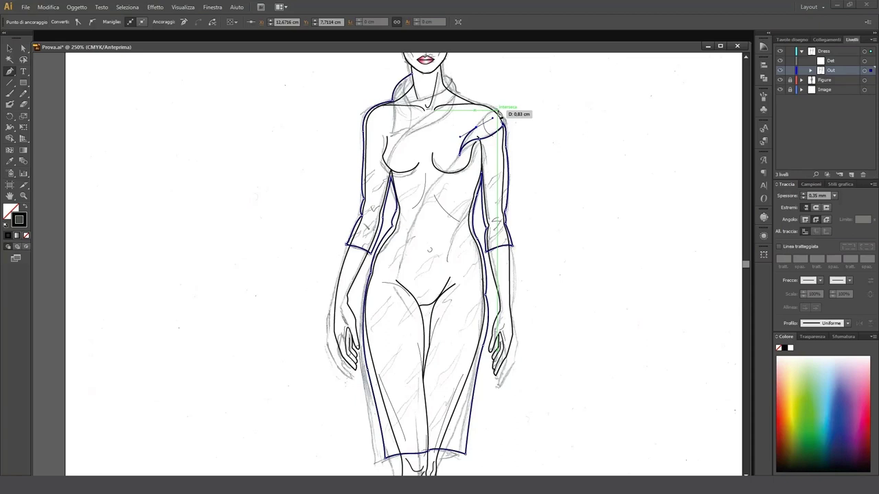
pyautogui.moveTo(500, 117); pyautogui.dragTo(503, 113)
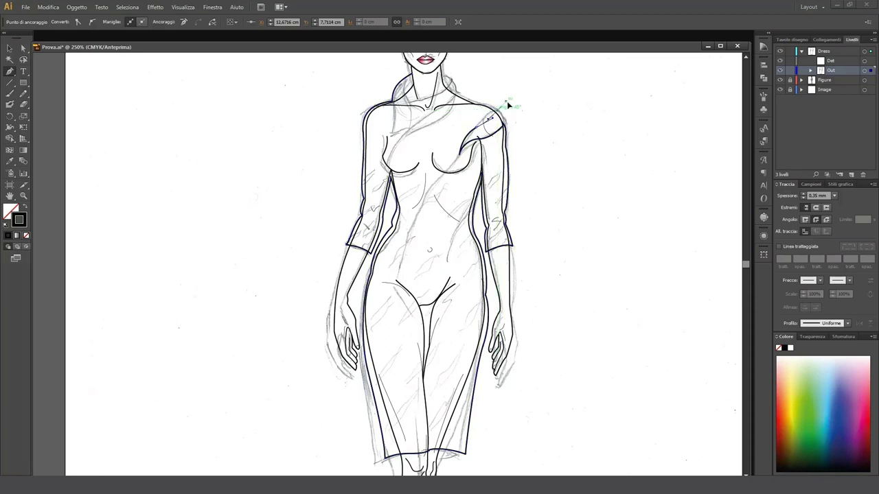
pyautogui.press('ctrl')
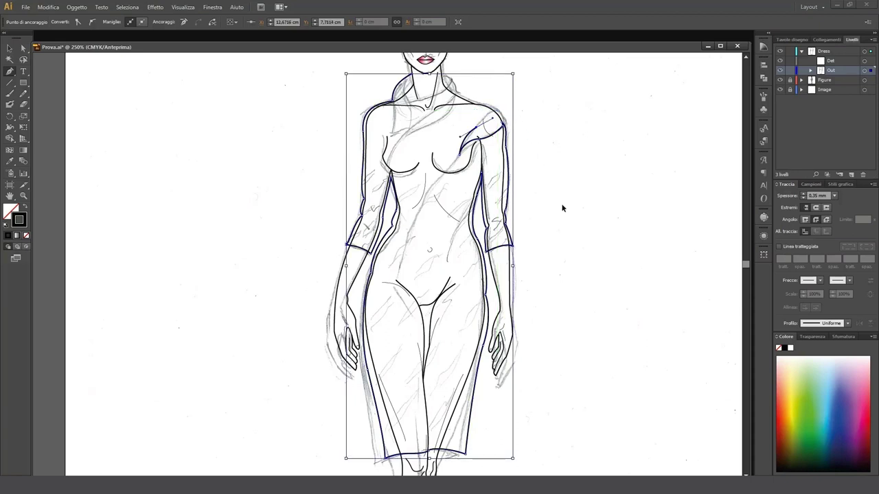
# Reshape the shoulder anchors and join the shoulder curve to the dress outline
pyautogui.moveTo(476, 130)
pyautogui.mouseDown()
pyautogui.moveTo(486, 122)
pyautogui.moveTo(567, 212)
pyautogui.mouseUp()
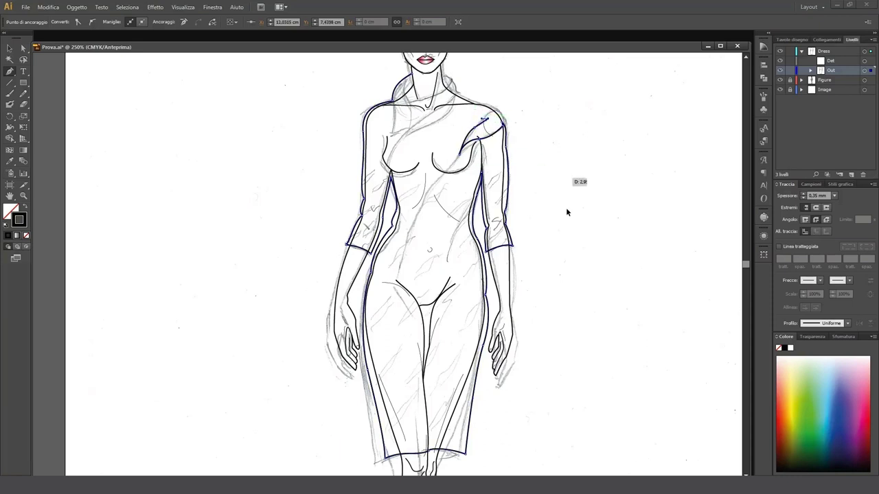
pyautogui.moveTo(483, 120)
pyautogui.mouseDown()
pyautogui.moveTo(476, 129)
pyautogui.moveTo(491, 125)
pyautogui.mouseUp()
pyautogui.moveTo(483, 121); pyautogui.dragTo(508, 110)
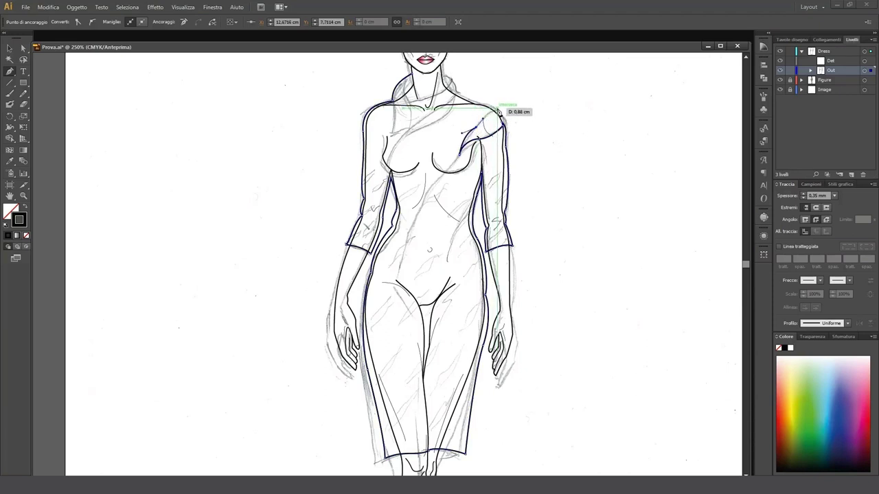
pyautogui.hotkey('ctrl', 'a')
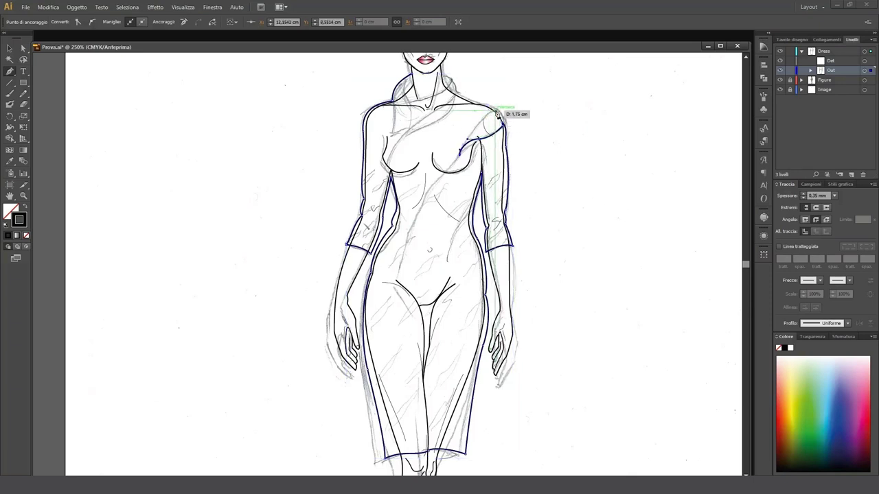
pyautogui.moveTo(497, 112); pyautogui.dragTo(528, 109)
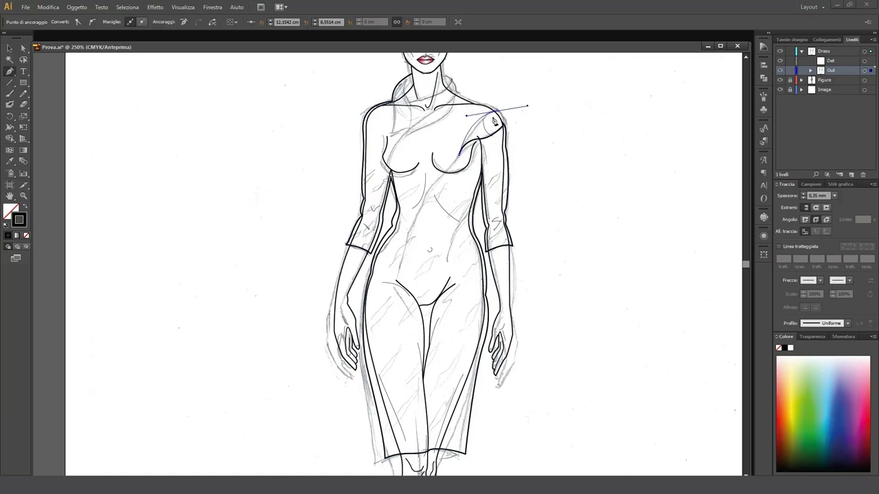
pyautogui.click(496, 113)
pyautogui.moveTo(499, 118); pyautogui.dragTo(522, 110)
pyautogui.click(499, 114)
pyautogui.click(500, 115)
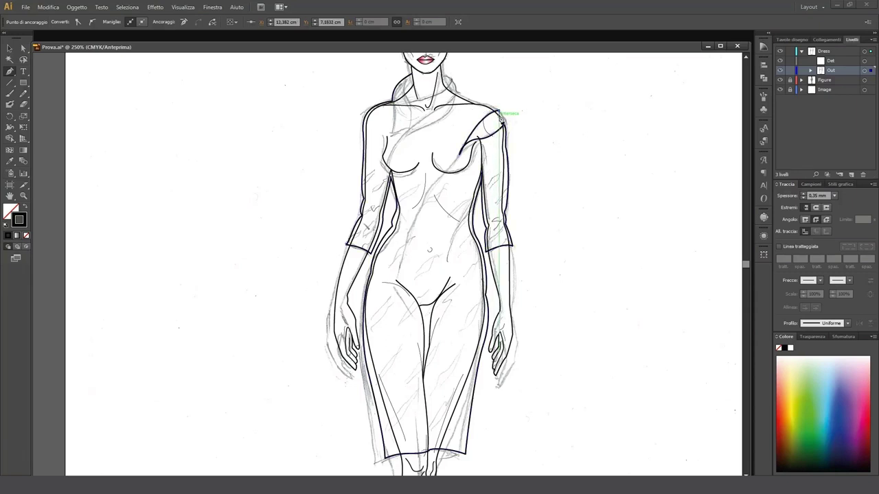
pyautogui.click(502, 117)
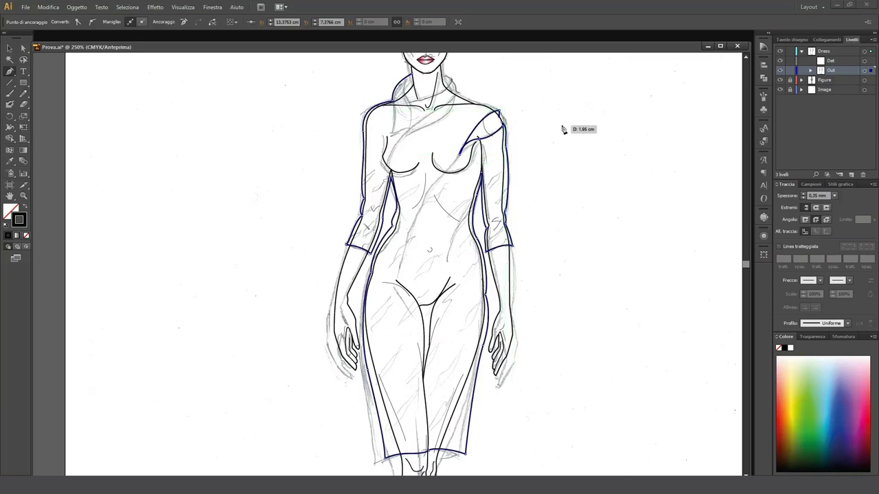
# Undo the last shoulder segment and redraw it curving toward the neckline
pyautogui.hotkey('ctrl', 'z')
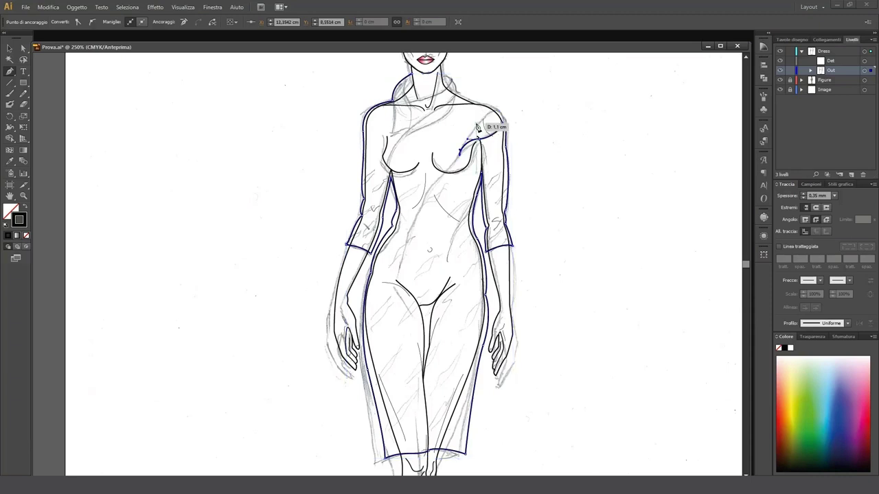
pyautogui.moveTo(476, 126); pyautogui.dragTo(506, 122)
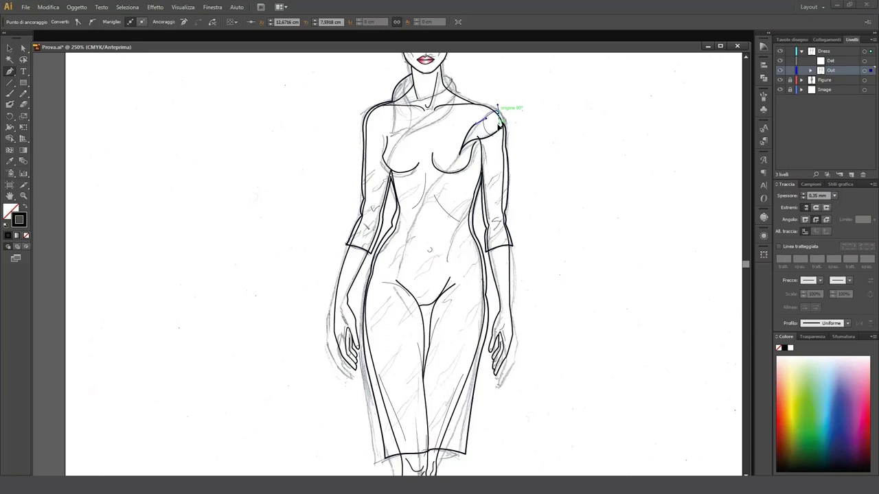
pyautogui.moveTo(499, 125)
pyautogui.mouseDown()
pyautogui.moveTo(471, 101)
pyautogui.moveTo(429, 101)
pyautogui.mouseUp()
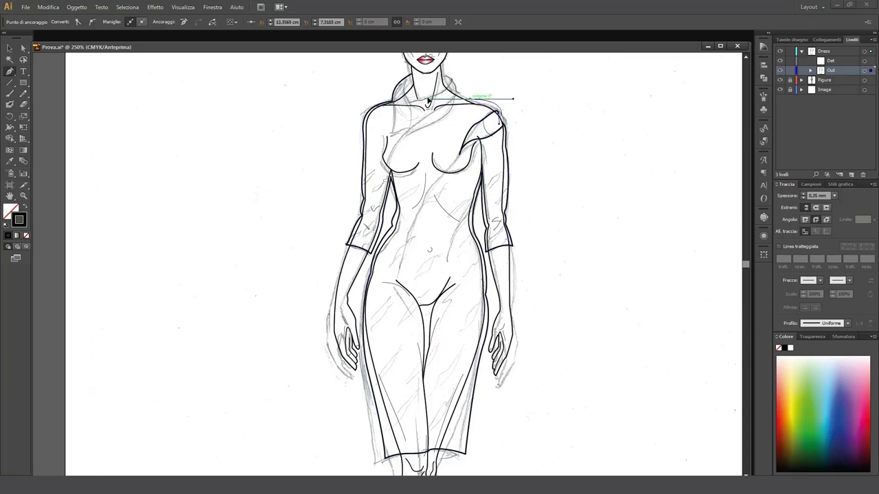
pyautogui.press('ctrl')
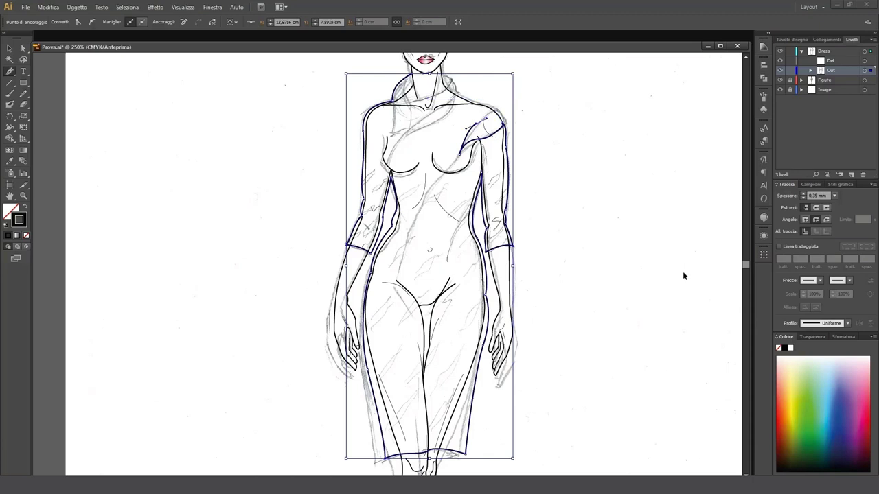
# Pen-draw a curved neckline from the right shoulder up past the neck, down across the chest and back
pyautogui.keyDown('ctrl'); pyautogui.click(570, 182); pyautogui.keyUp('ctrl')
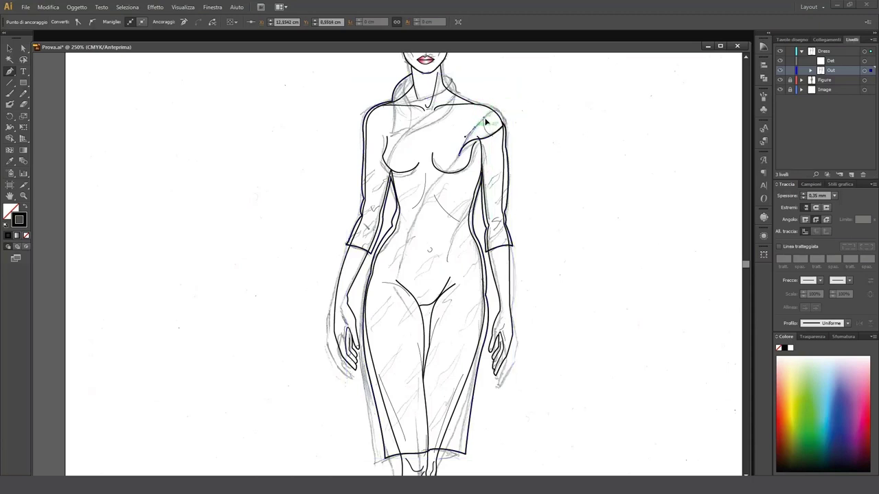
pyautogui.moveTo(474, 127)
pyautogui.mouseDown()
pyautogui.moveTo(518, 137)
pyautogui.moveTo(503, 117)
pyautogui.mouseUp()
pyautogui.click(500, 110)
pyautogui.moveTo(455, 102); pyautogui.dragTo(506, 103)
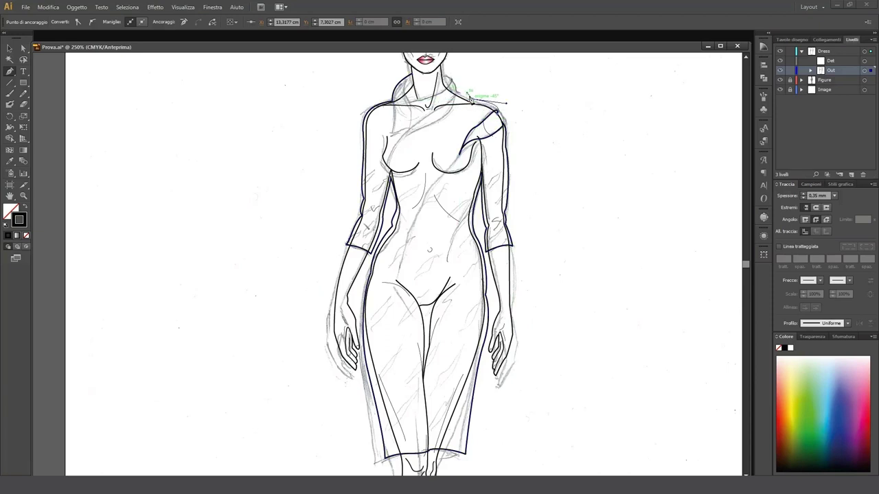
pyautogui.moveTo(454, 101)
pyautogui.mouseDown()
pyautogui.moveTo(456, 88)
pyautogui.moveTo(429, 127)
pyautogui.moveTo(400, 142)
pyautogui.mouseUp()
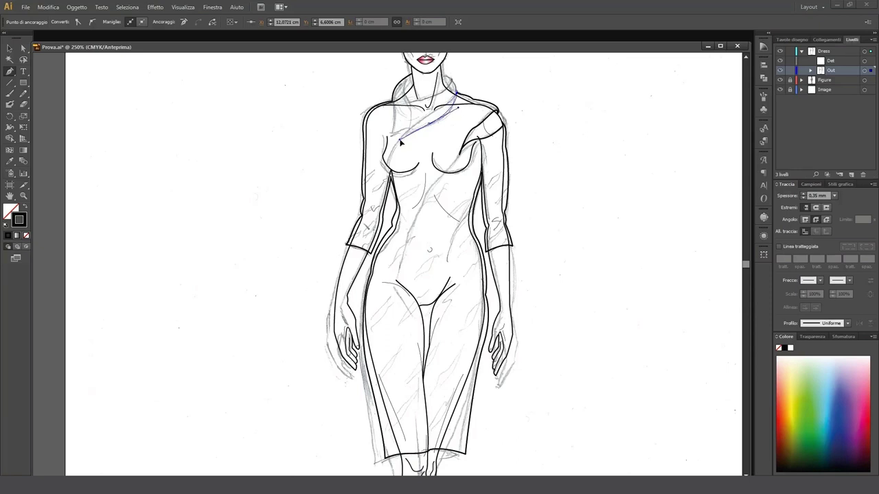
pyautogui.moveTo(400, 142)
pyautogui.mouseDown()
pyautogui.moveTo(394, 154)
pyautogui.moveTo(446, 109)
pyautogui.mouseUp()
pyautogui.click(456, 92)
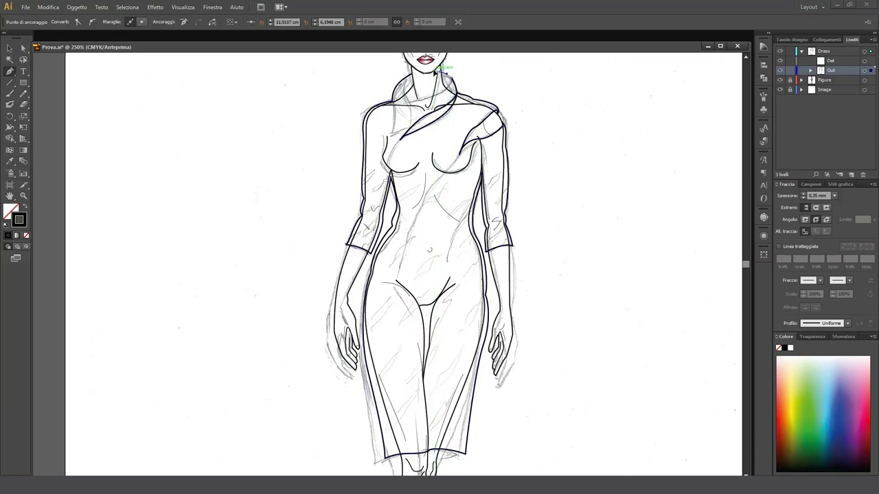
# Trace a stand-up collar curve wrapping across the front of the neck from right to left
pyautogui.click(443, 72)
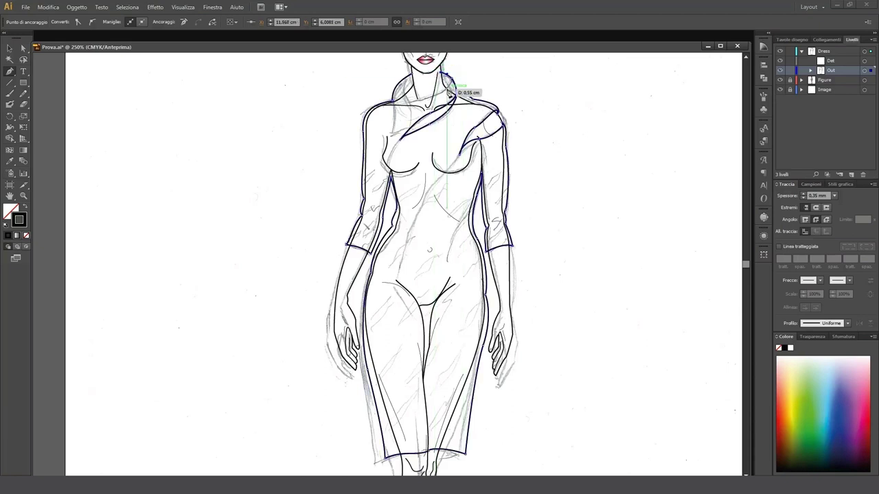
pyautogui.click(447, 87)
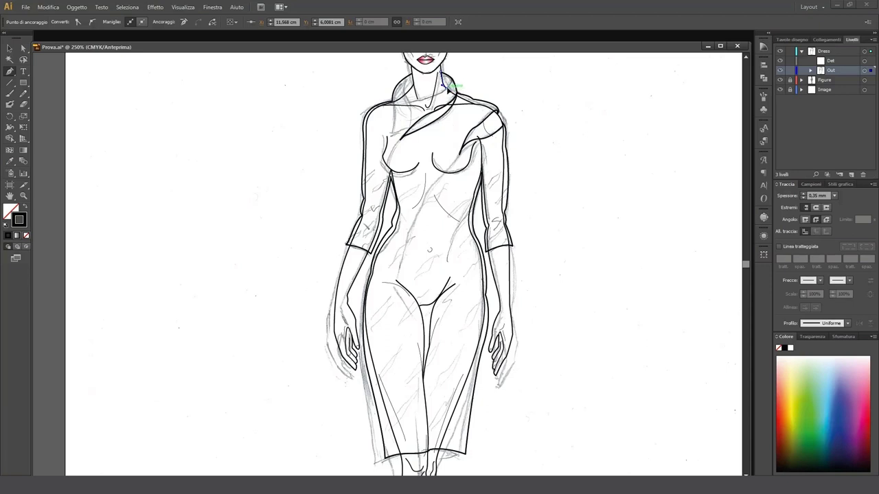
pyautogui.moveTo(453, 104); pyautogui.dragTo(392, 110)
pyautogui.click(410, 104)
pyautogui.moveTo(402, 91); pyautogui.dragTo(415, 80)
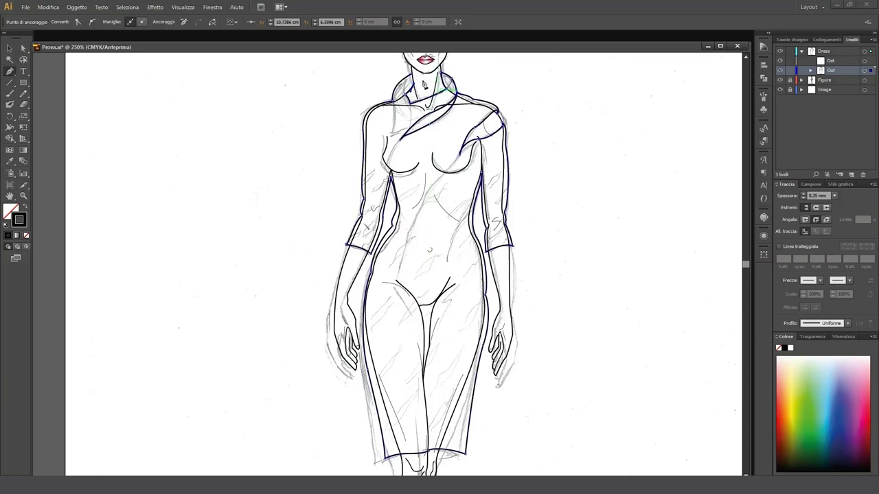
pyautogui.moveTo(412, 72); pyautogui.dragTo(431, 70)
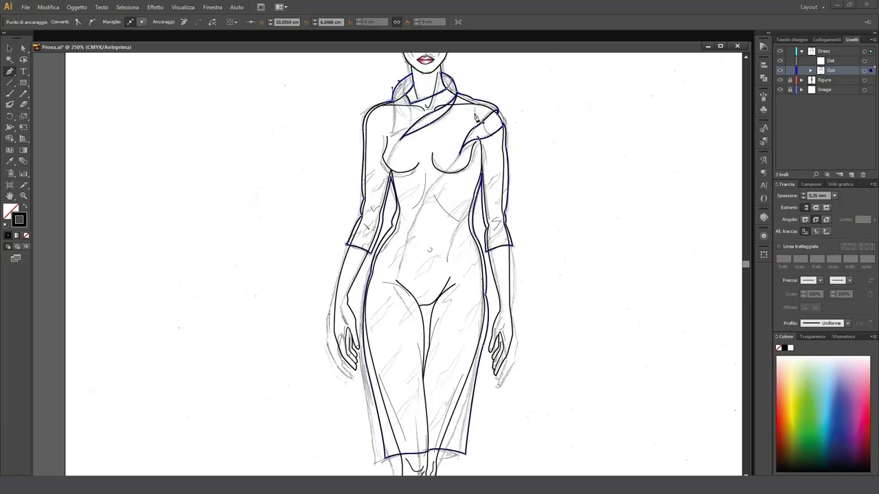